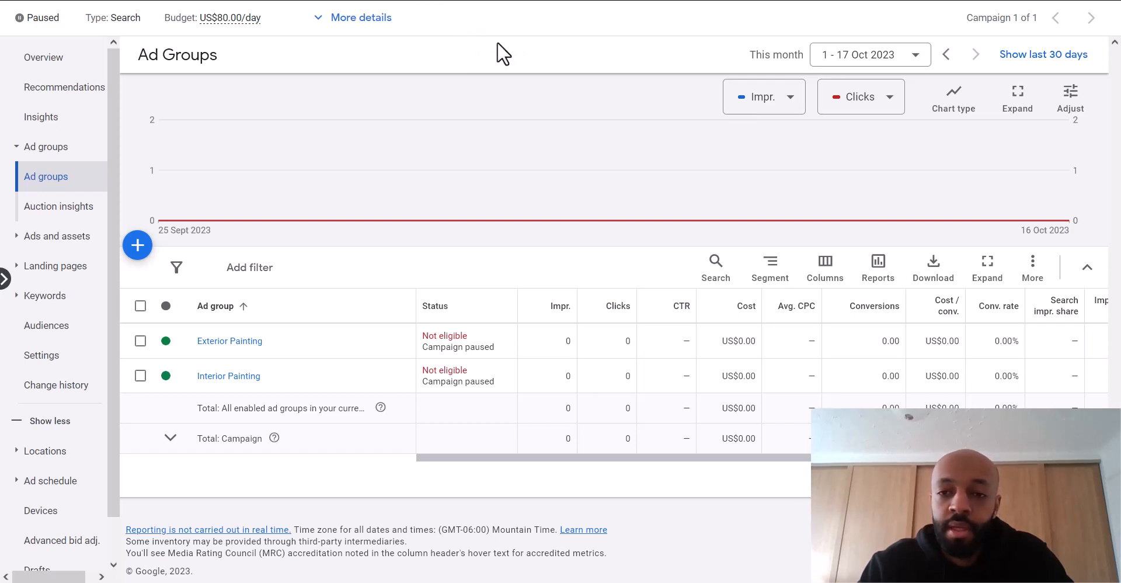
- From Tools and settings, go to Conversions and begin a new conversion action
{"action": "left_click", "coordinate": [737, 5]}
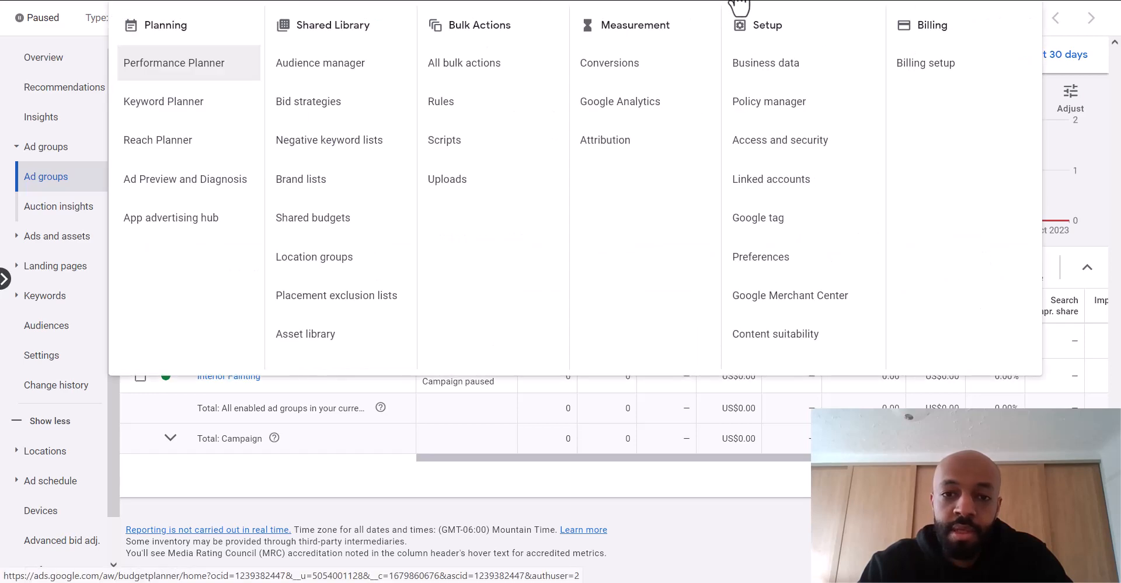
{"action": "left_click", "coordinate": [621, 70]}
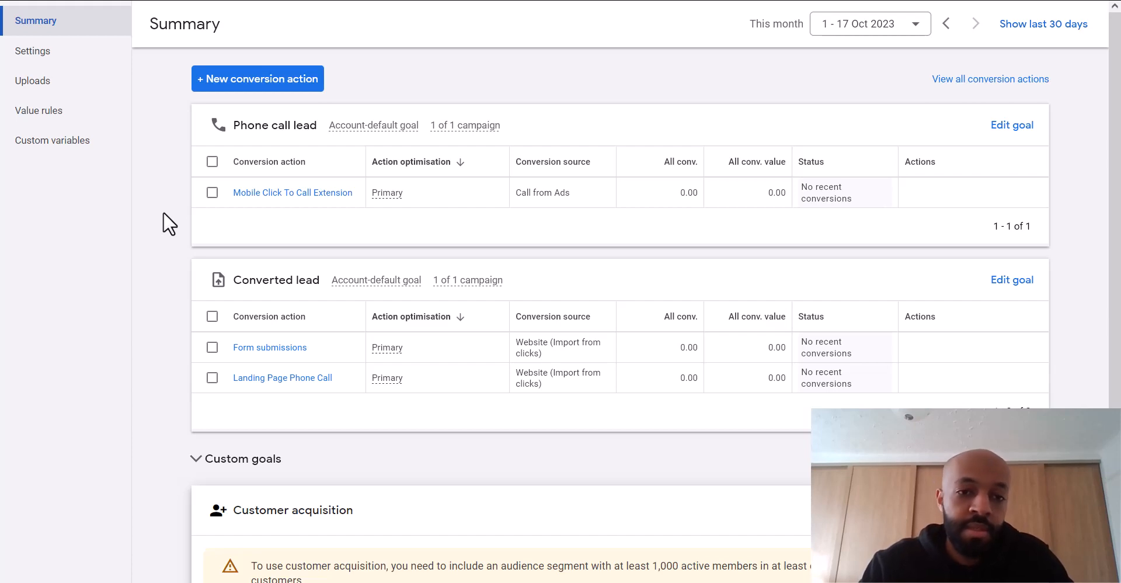
{"action": "left_click", "coordinate": [250, 86]}
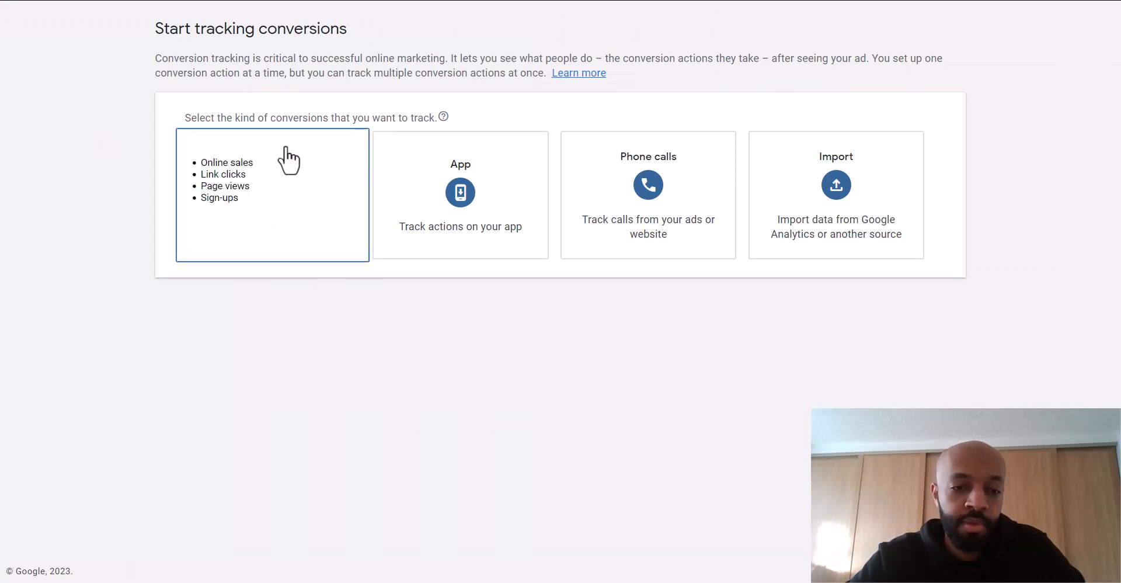
- Choose Website conversions and scan the domain ameacquisition.com
{"action": "left_click", "coordinate": [287, 151]}
{"action": "left_click", "coordinate": [264, 209]}
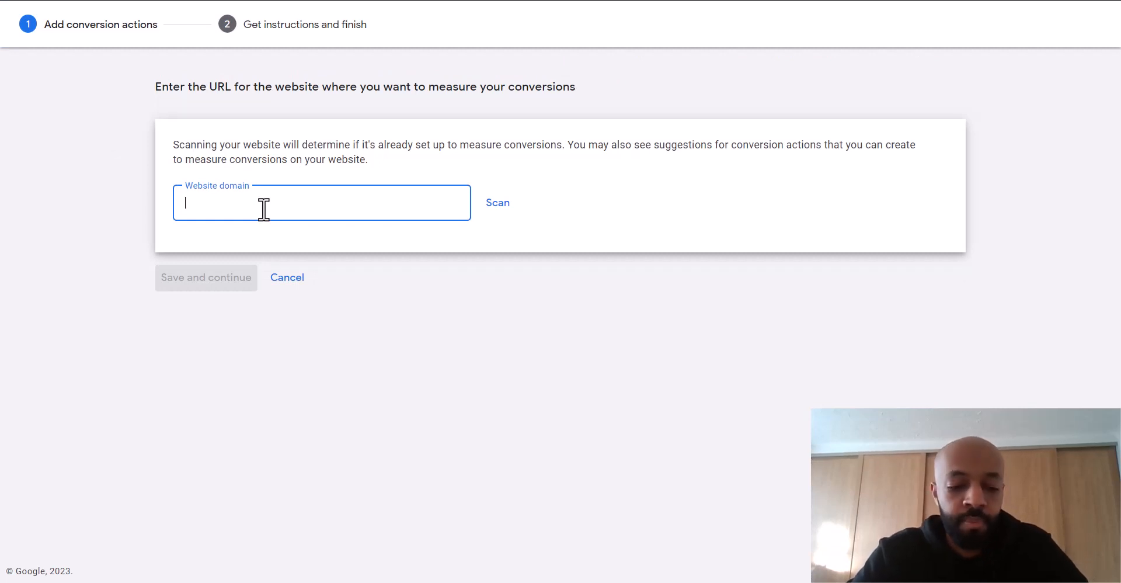
{"action": "type", "text": "ameacquisition.com"}
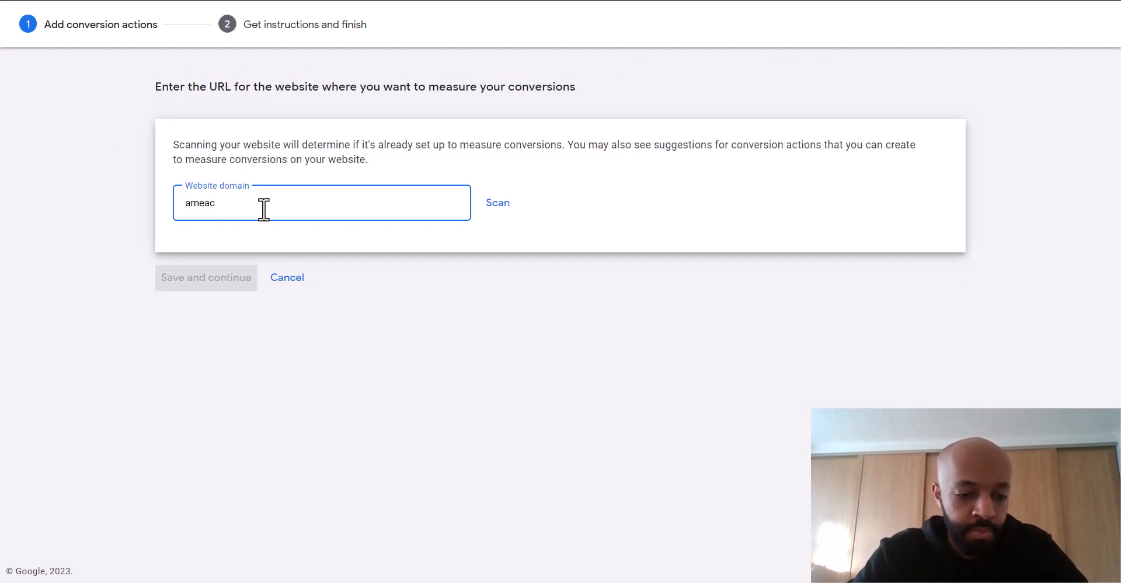
{"action": "left_click", "coordinate": [497, 218]}
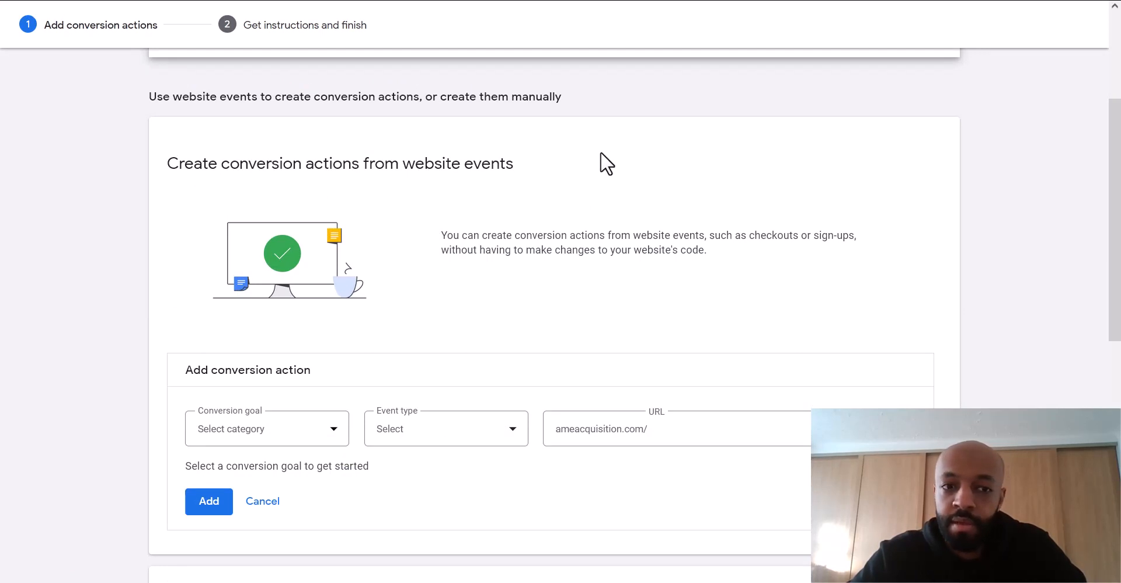
- Set the conversion goal to Submit lead form with event type Page load, expanding full settings
{"action": "scroll", "coordinate": [600, 152], "scroll_direction": "down", "scroll_amount": 1}
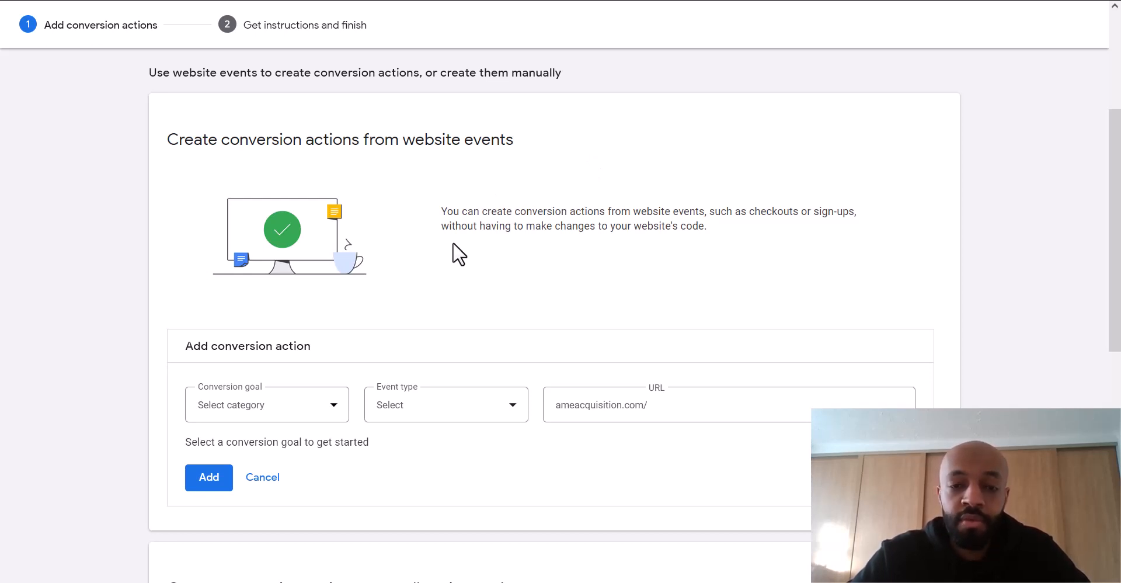
{"action": "scroll", "coordinate": [453, 242], "scroll_direction": "down", "scroll_amount": 1}
{"action": "left_click", "coordinate": [332, 351]}
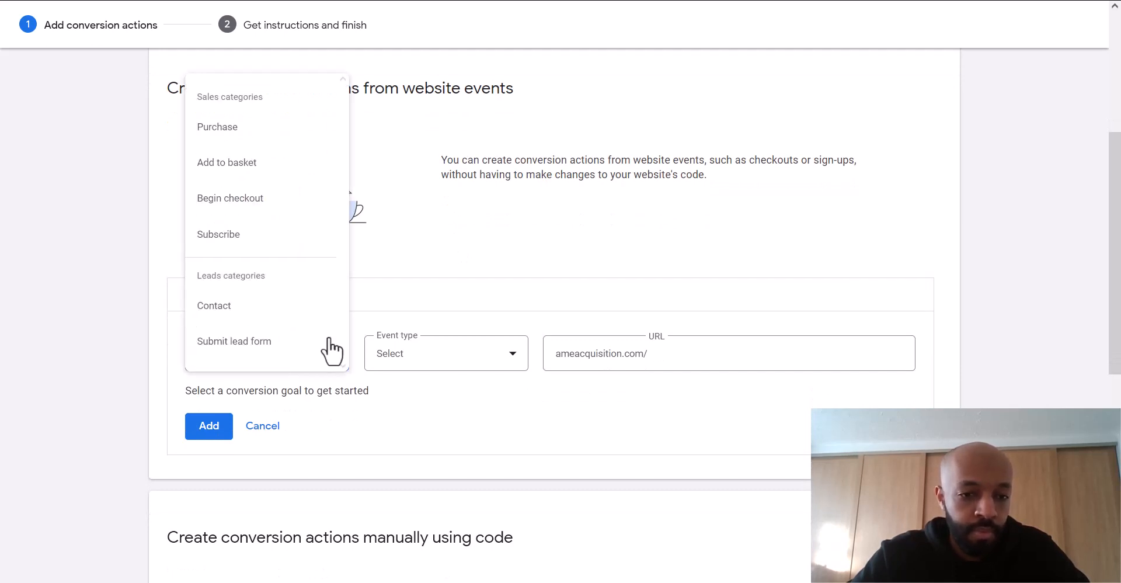
{"action": "left_click", "coordinate": [261, 350]}
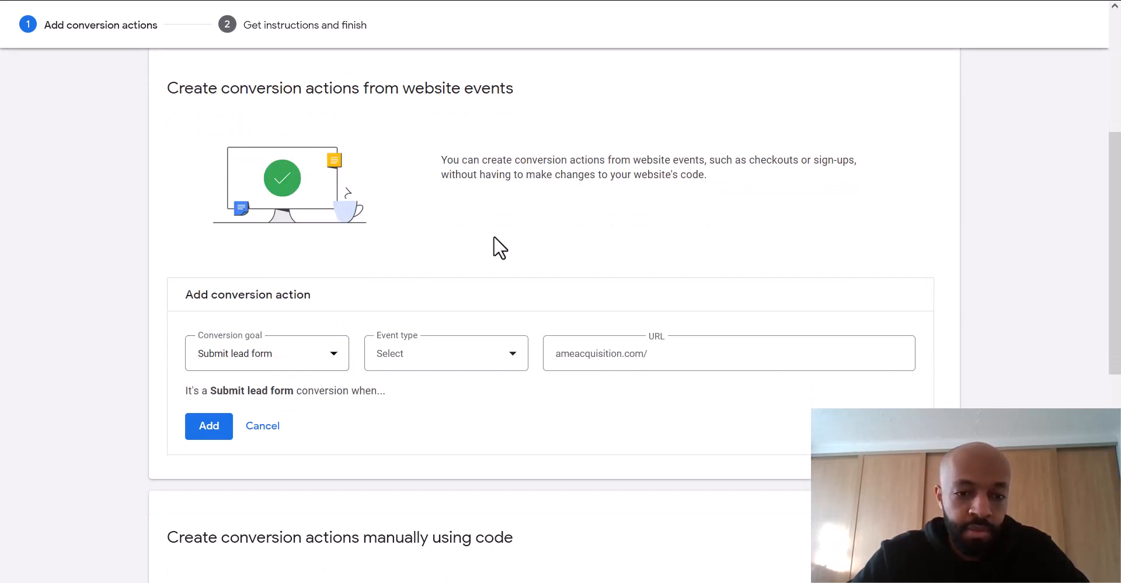
{"action": "scroll", "coordinate": [497, 238], "scroll_direction": "down", "scroll_amount": 1}
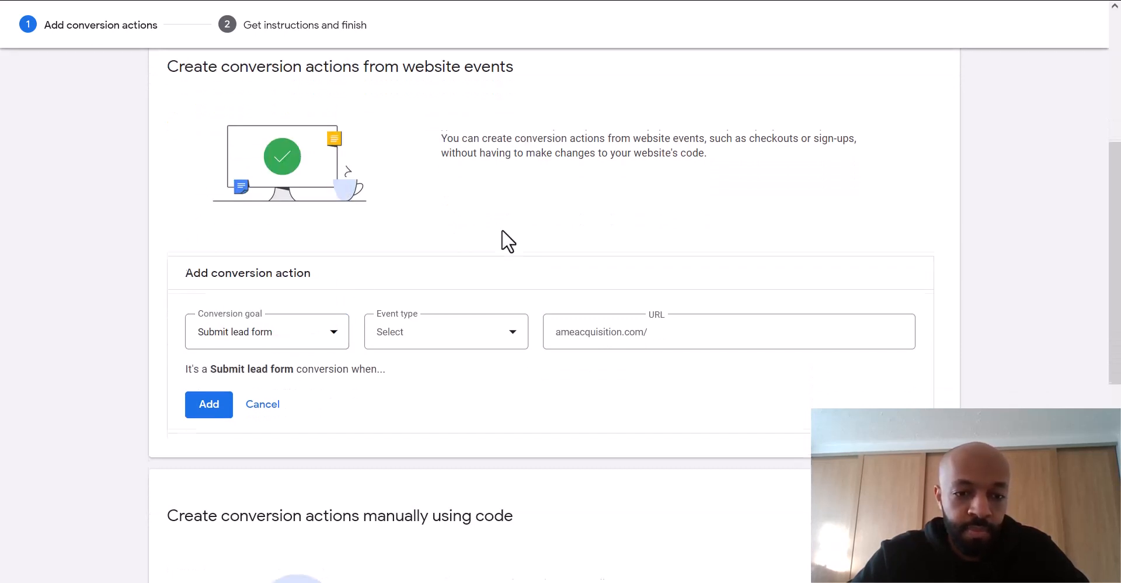
{"action": "left_click", "coordinate": [468, 332]}
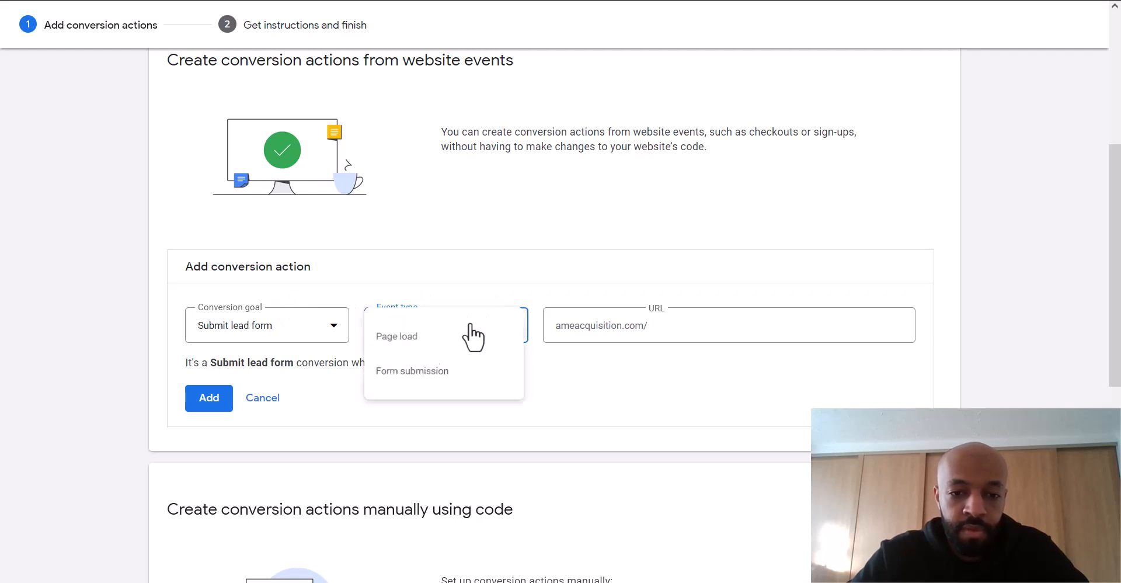
{"action": "left_click", "coordinate": [425, 342]}
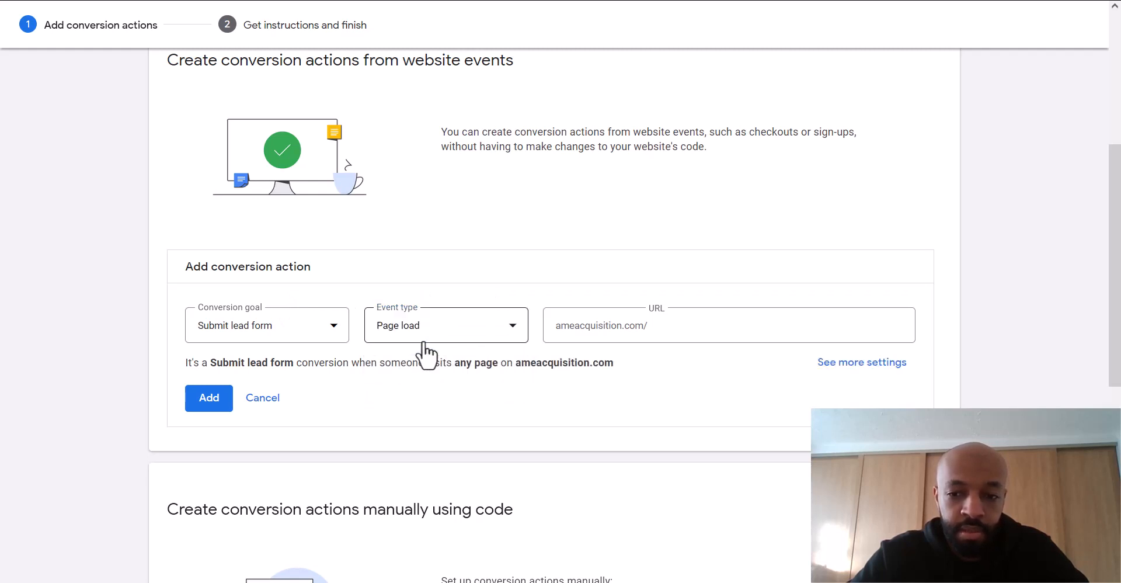
{"action": "left_click", "coordinate": [858, 363]}
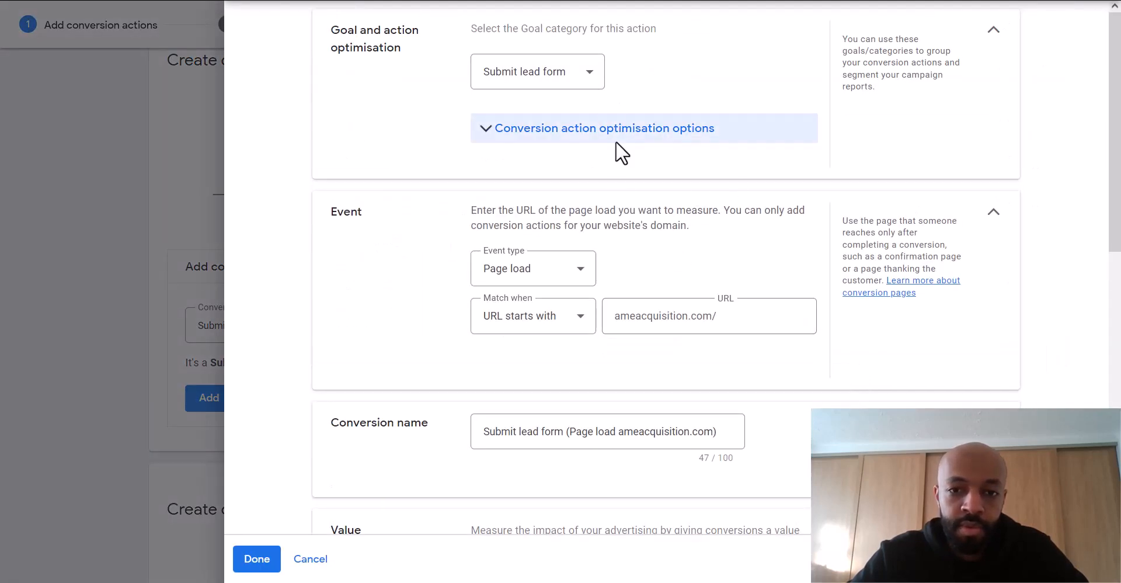
{"action": "left_click", "coordinate": [484, 130]}
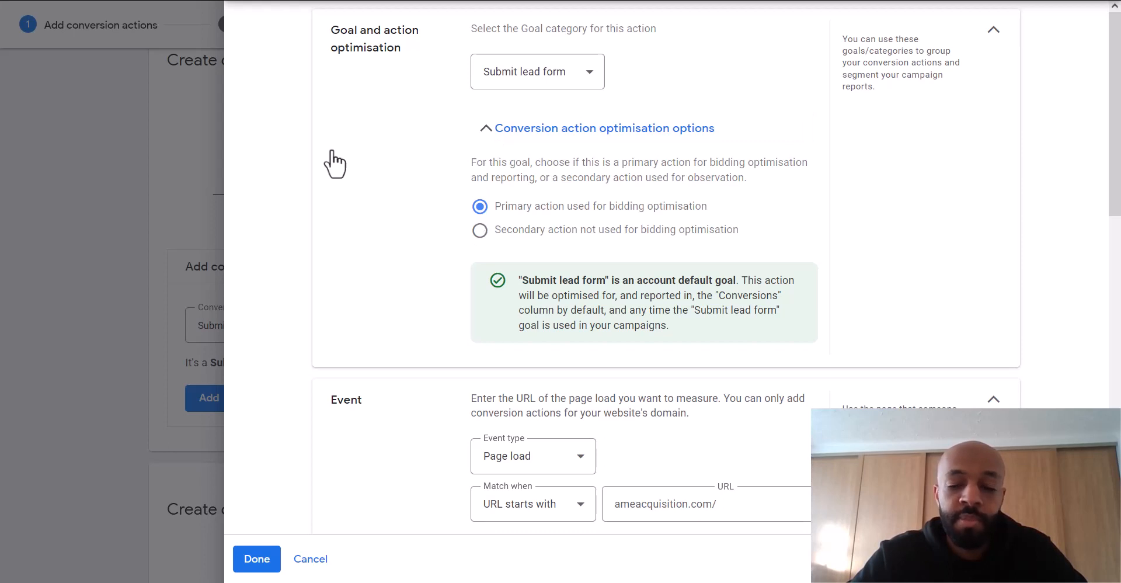
{"action": "left_click", "coordinate": [499, 129]}
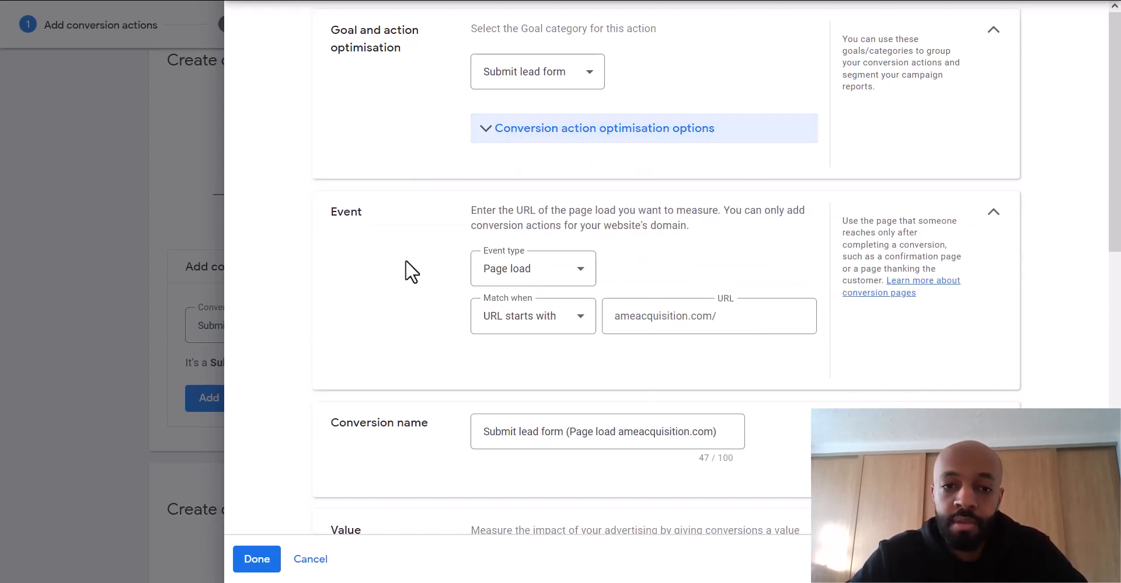
{"action": "scroll", "coordinate": [405, 260], "scroll_direction": "down", "scroll_amount": 2}
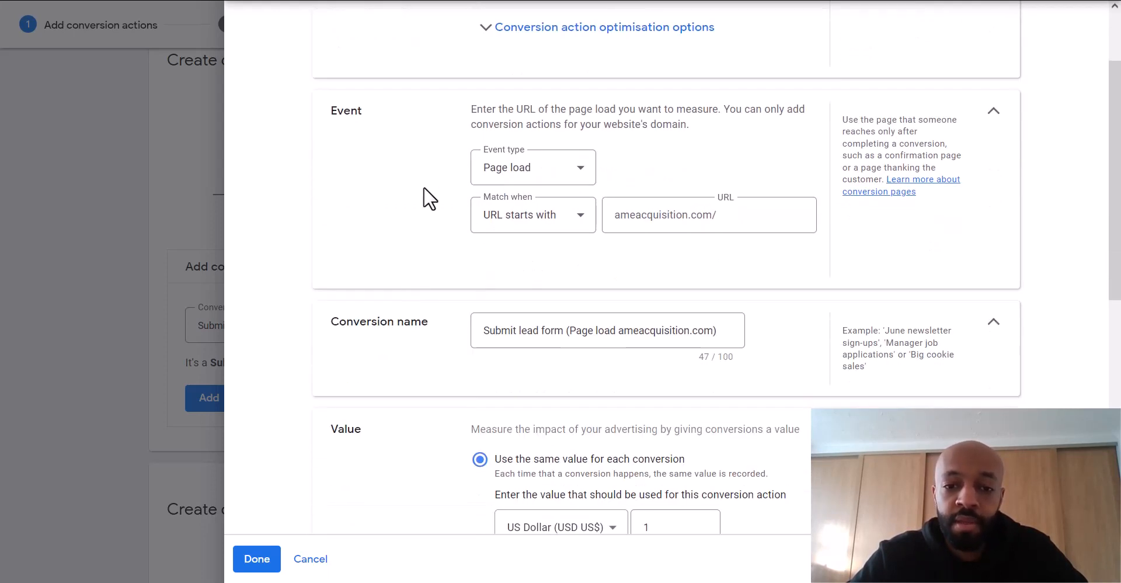
- Trigger the conversion on pages whose URL contains 'anteacquisition.com/thank-you'
{"action": "left_click", "coordinate": [517, 216]}
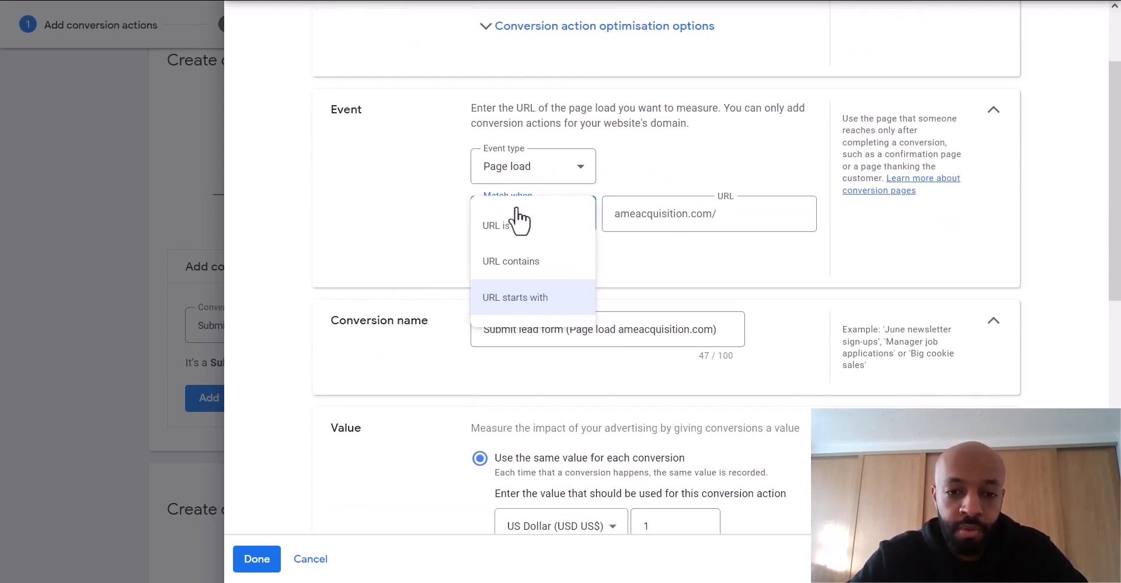
{"action": "left_click", "coordinate": [514, 263]}
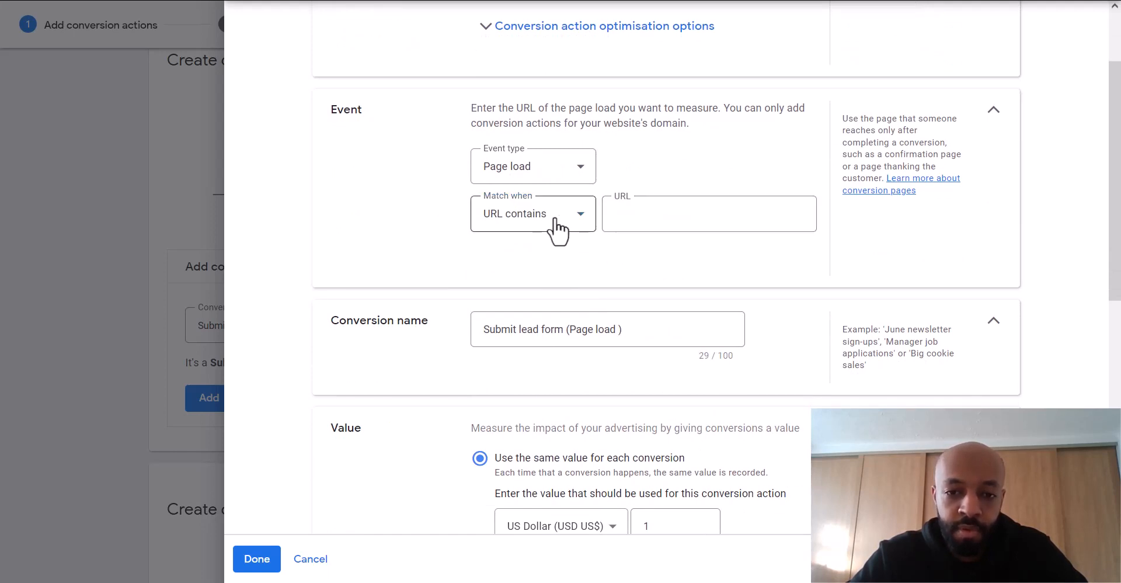
{"action": "left_click", "coordinate": [628, 216]}
{"action": "type", "text": "an"}
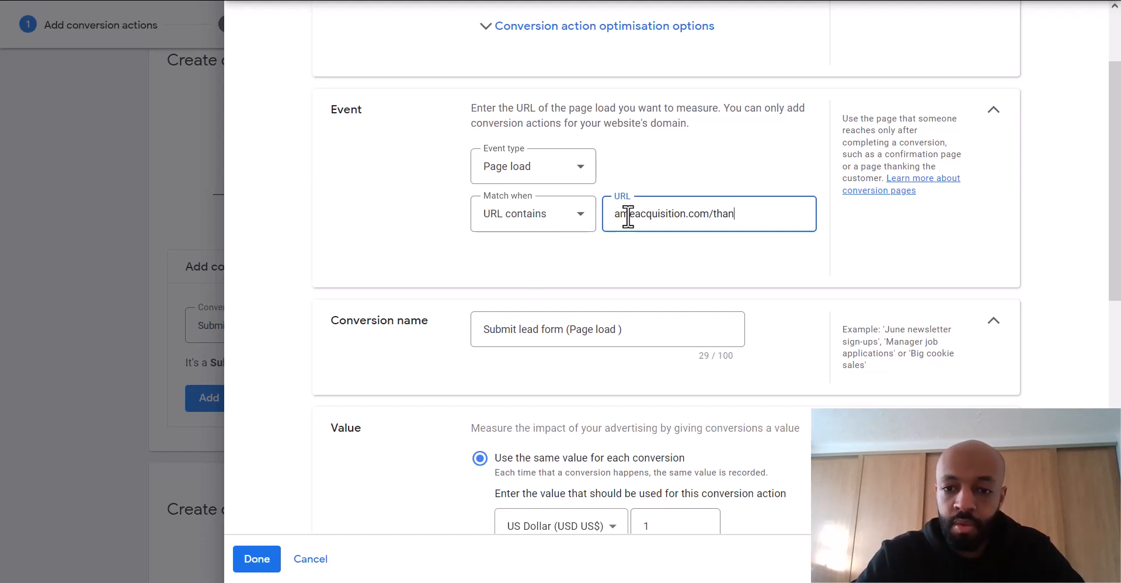
{"action": "type", "text": "teacquisition.com/thank-you"}
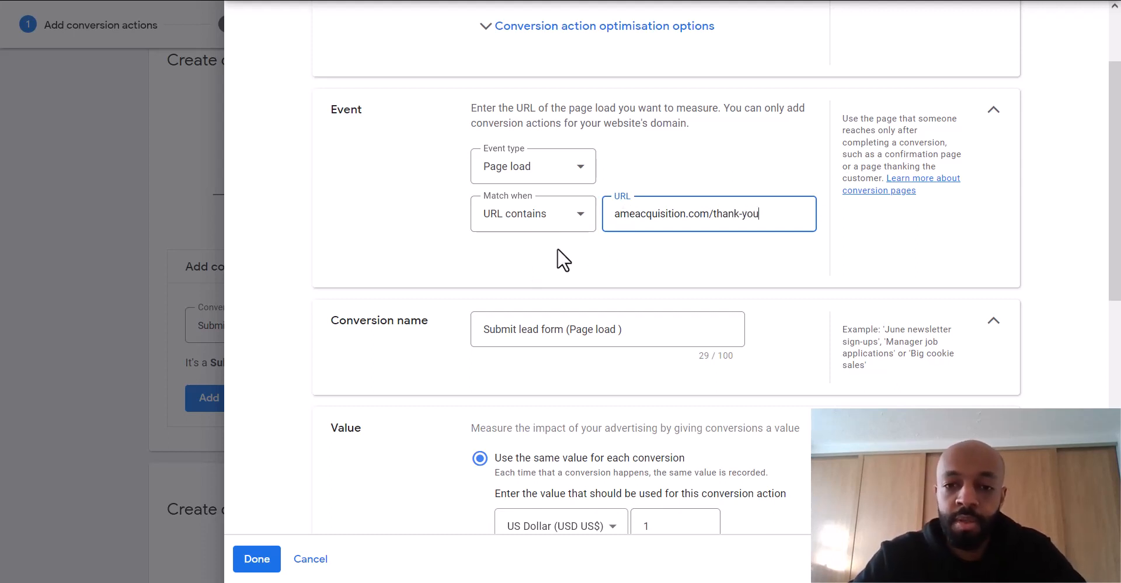
{"action": "left_click", "coordinate": [609, 264]}
- Review the full conversion action name
{"action": "scroll", "coordinate": [609, 263], "scroll_direction": "down", "scroll_amount": 2}
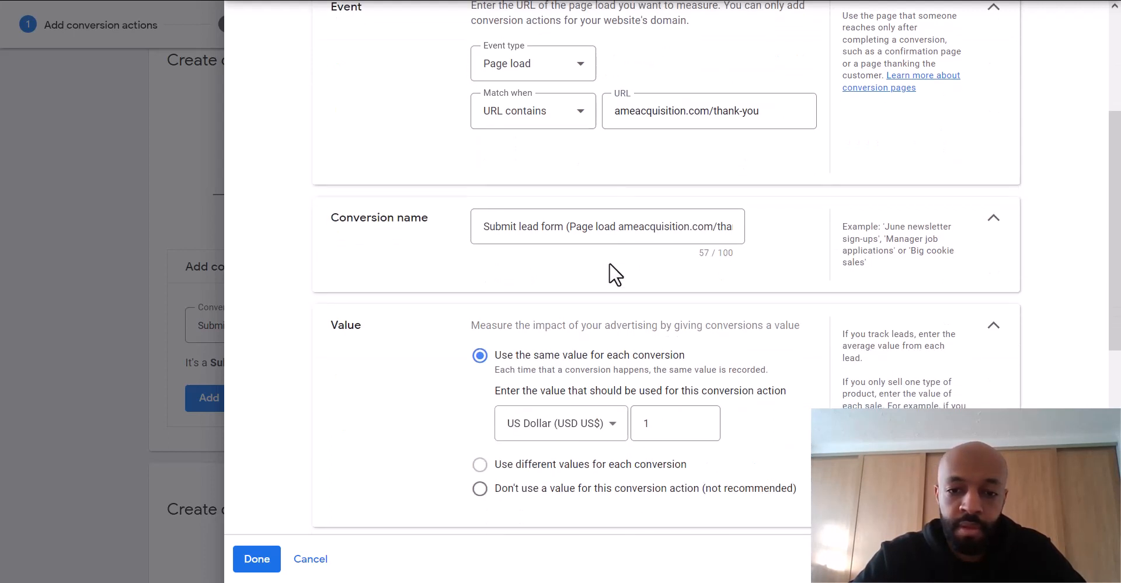
{"action": "left_click", "coordinate": [578, 226]}
{"action": "scroll", "coordinate": [578, 225], "scroll_direction": "right", "scroll_amount": 1}
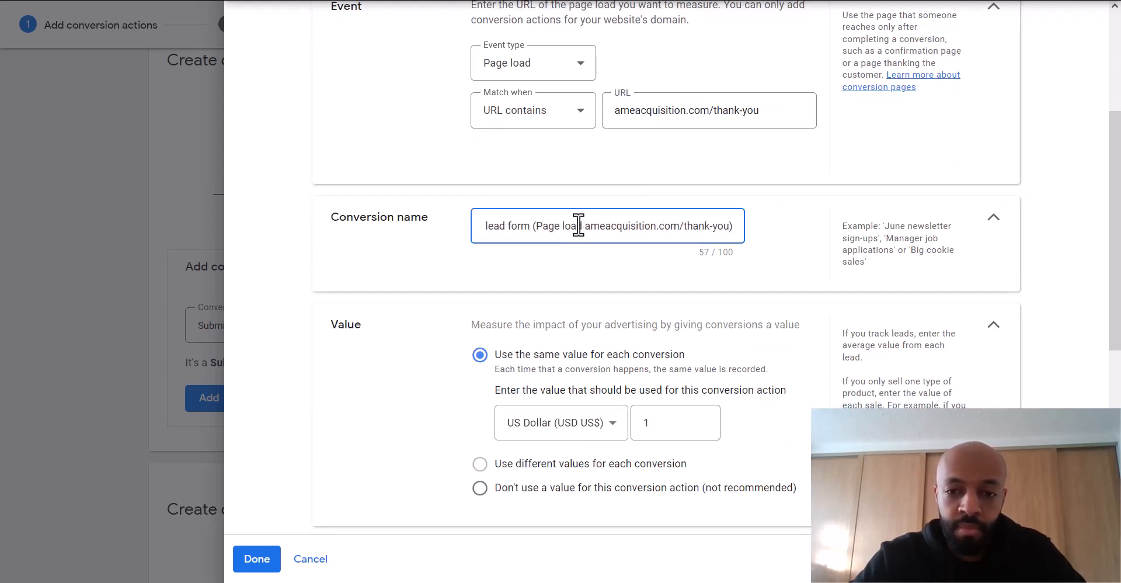
{"action": "scroll", "coordinate": [578, 226], "scroll_direction": "left", "scroll_amount": 1}
{"action": "left_click", "coordinate": [570, 282]}
- Choose 'Don't use a value', keep Count at One, and click Done
{"action": "scroll", "coordinate": [570, 281], "scroll_direction": "down", "scroll_amount": 4}
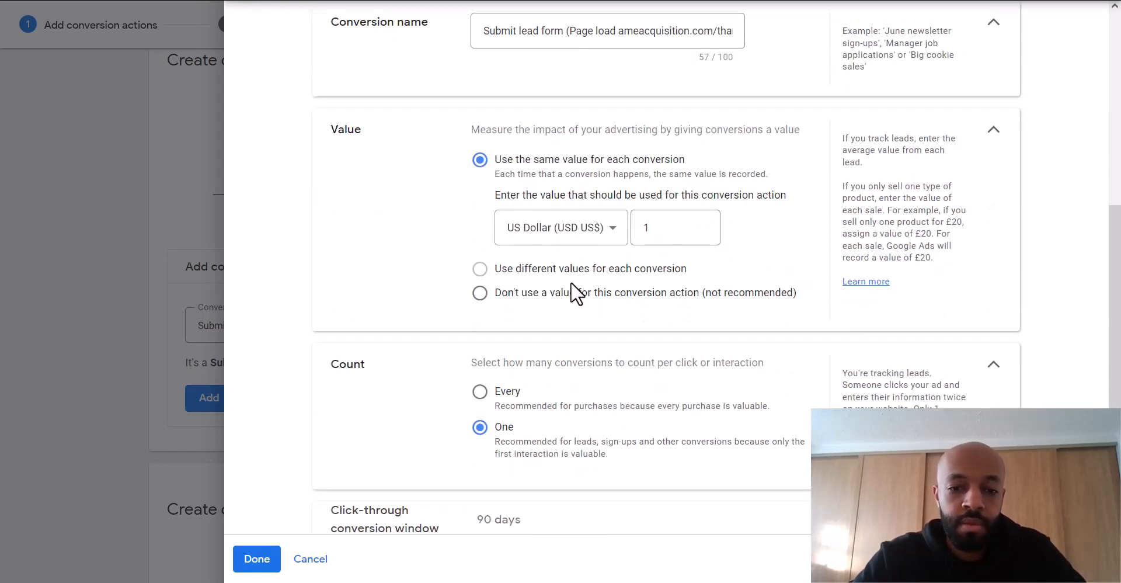
{"action": "left_click", "coordinate": [550, 281]}
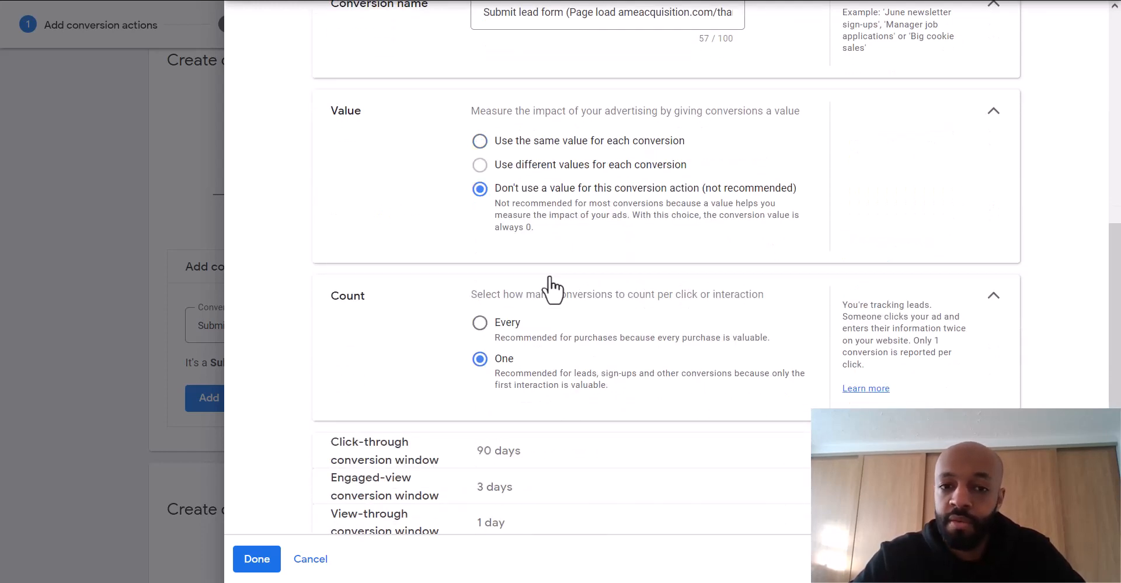
{"action": "scroll", "coordinate": [442, 208], "scroll_direction": "down", "scroll_amount": 1}
{"action": "scroll", "coordinate": [442, 207], "scroll_direction": "down", "scroll_amount": 1}
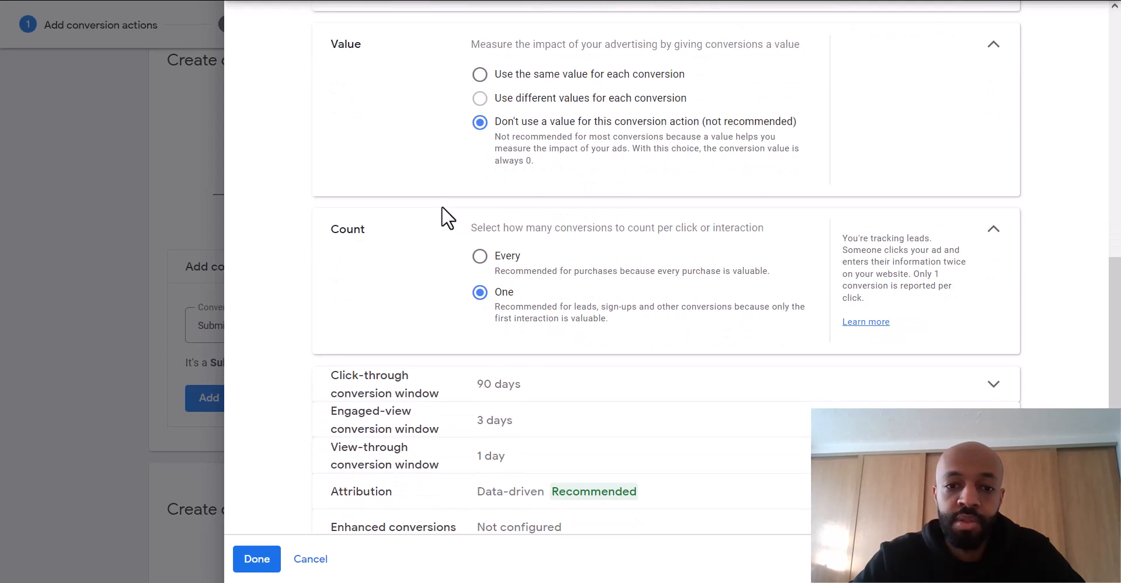
{"action": "scroll", "coordinate": [442, 205], "scroll_direction": "down", "scroll_amount": 1}
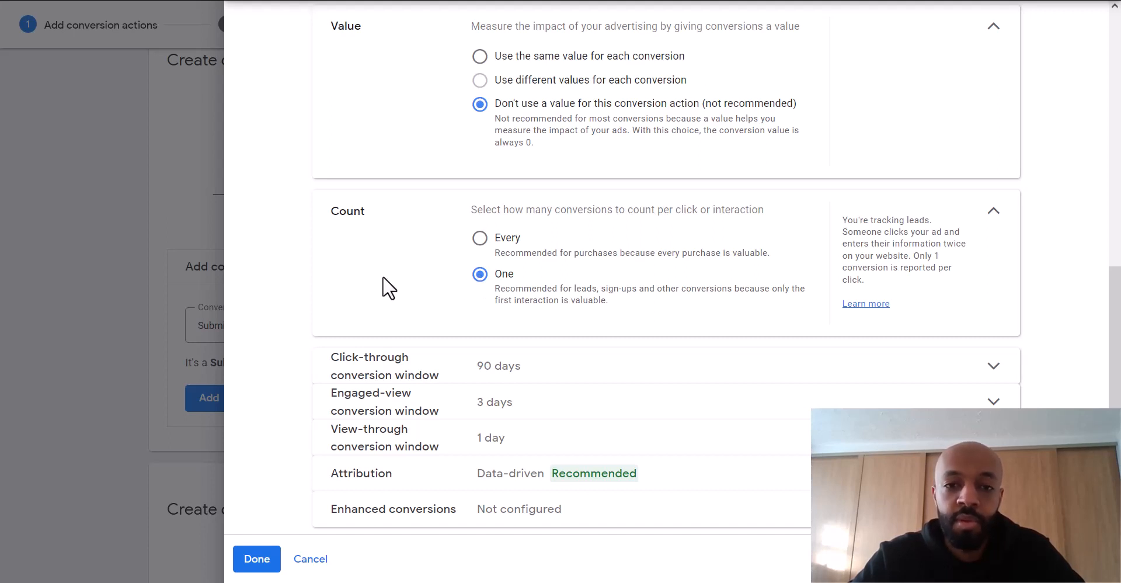
{"action": "scroll", "coordinate": [425, 228], "scroll_direction": "down", "scroll_amount": 1}
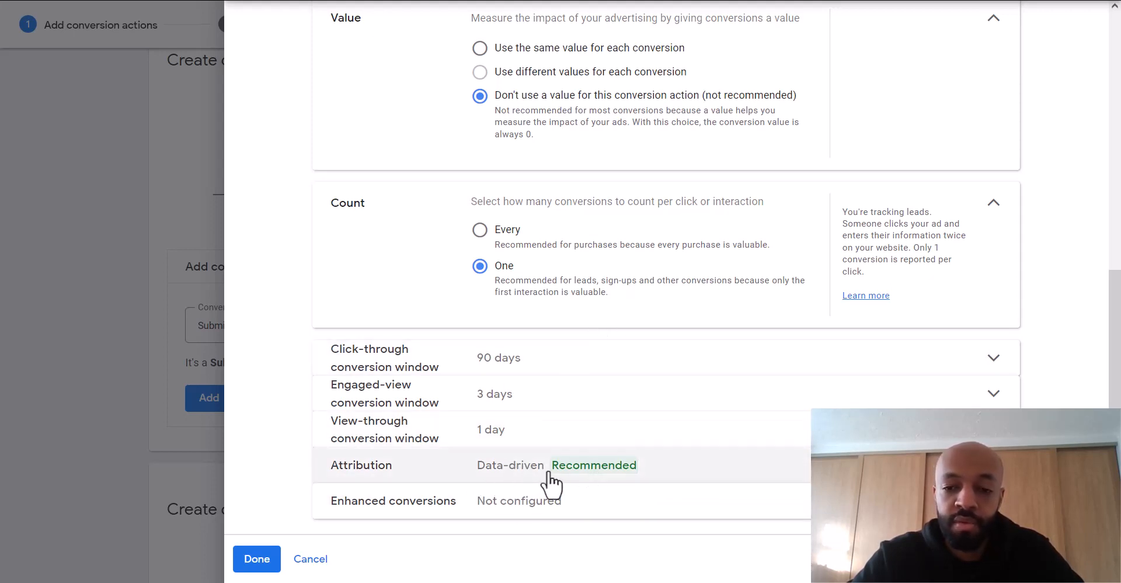
{"action": "left_click", "coordinate": [263, 559]}
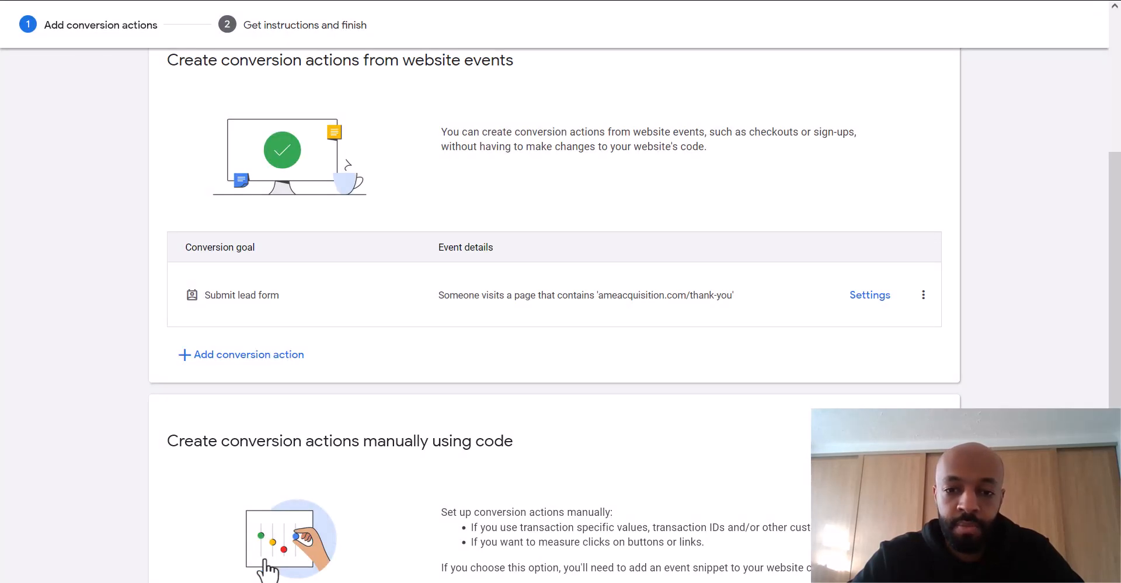
- Save the conversion with enhanced conversions turned off and copy the Google tag code
{"action": "scroll", "coordinate": [471, 169], "scroll_direction": "down", "scroll_amount": 4}
{"action": "scroll", "coordinate": [471, 169], "scroll_direction": "down", "scroll_amount": 2}
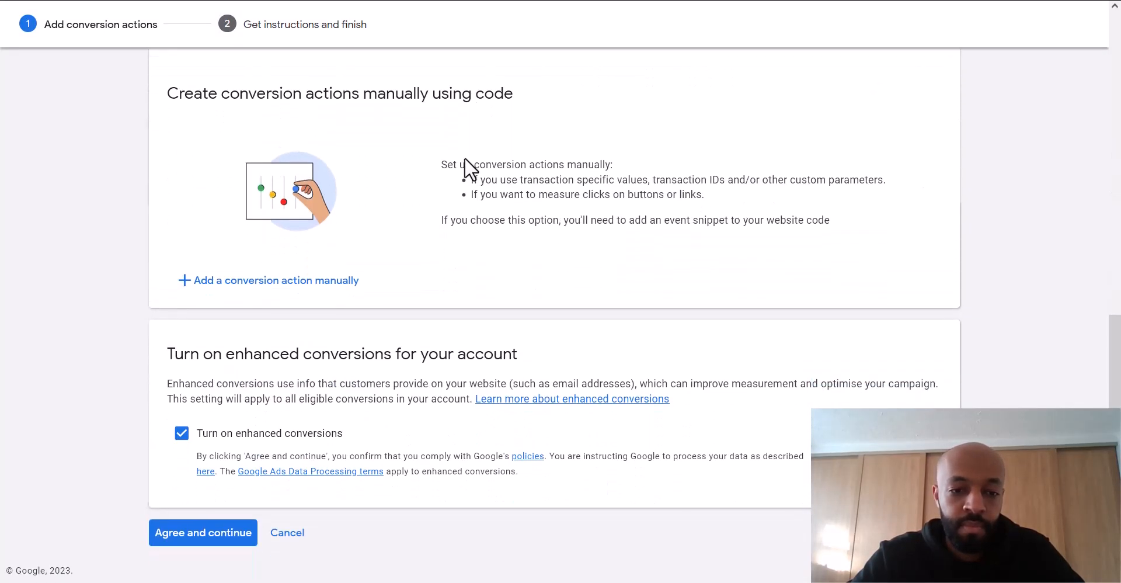
{"action": "left_click", "coordinate": [181, 435]}
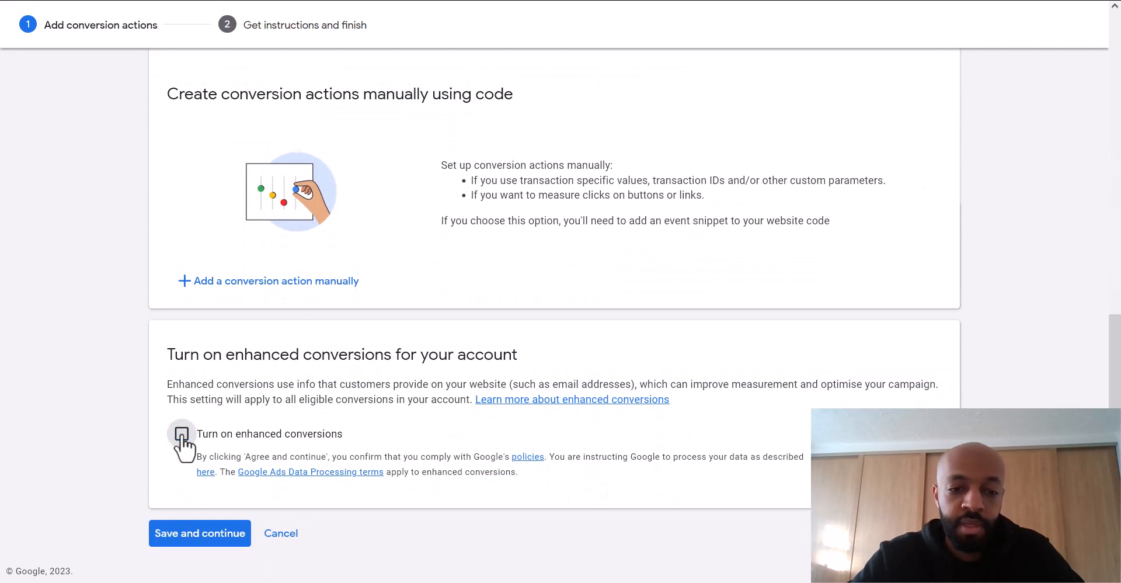
{"action": "left_click", "coordinate": [194, 531]}
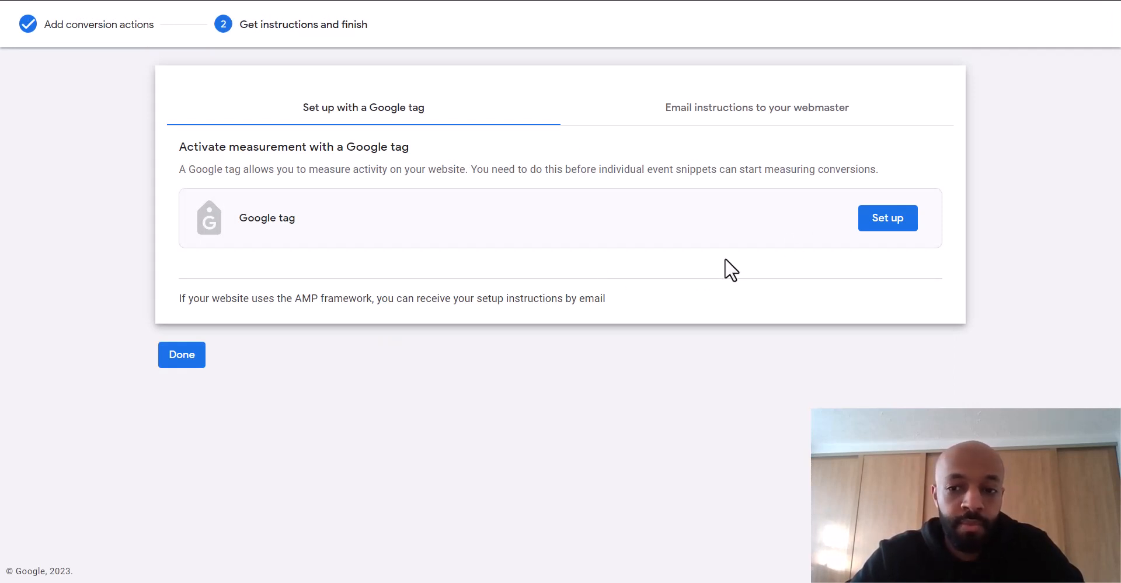
{"action": "left_click", "coordinate": [887, 218]}
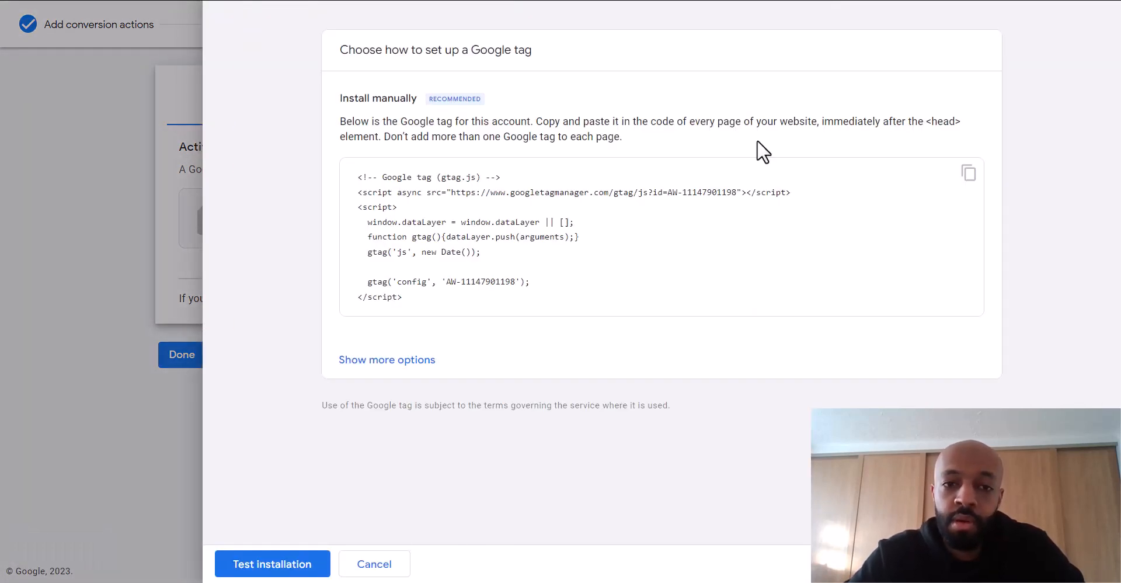
{"action": "left_click", "coordinate": [968, 175]}
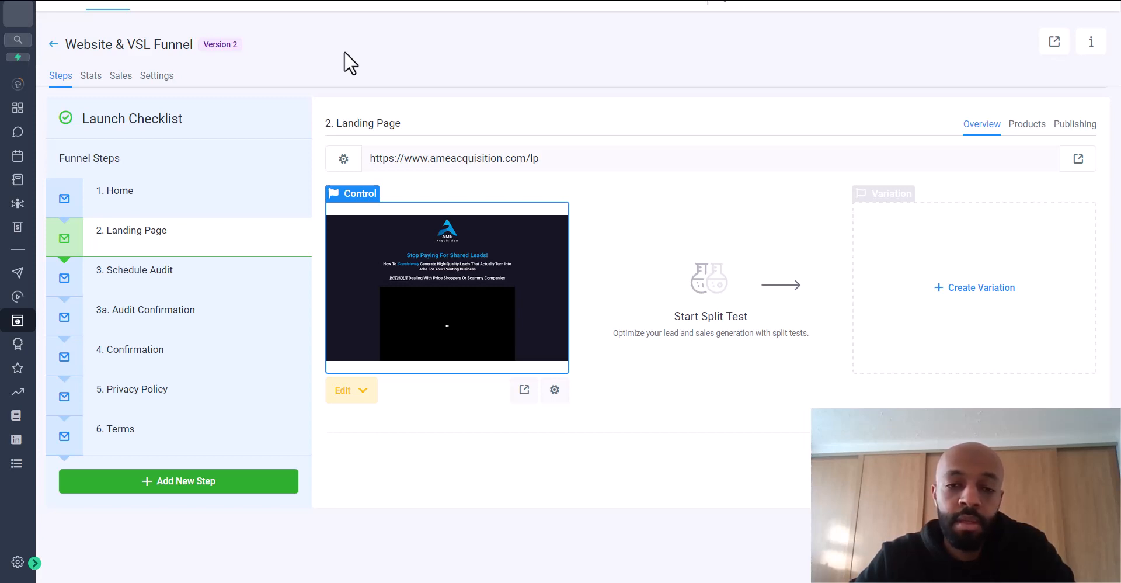
- Paste the Google tag script into the funnel's Head tracking code box and save the settings
{"action": "left_click", "coordinate": [164, 76]}
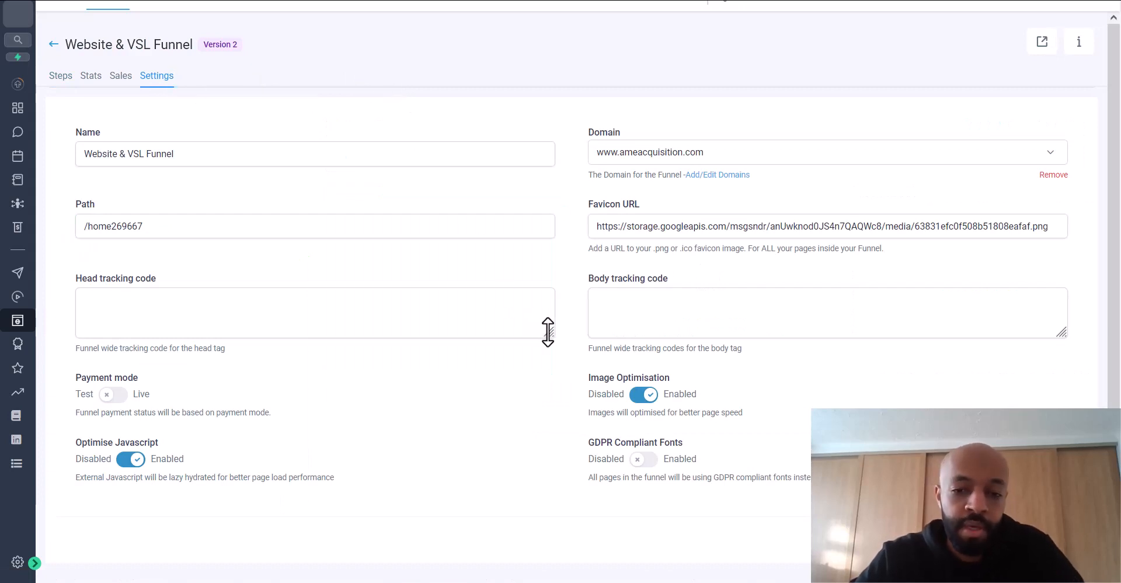
{"action": "left_click_drag", "start_coordinate": [548, 333], "coordinate": [551, 383]}
{"action": "left_click", "coordinate": [450, 340]}
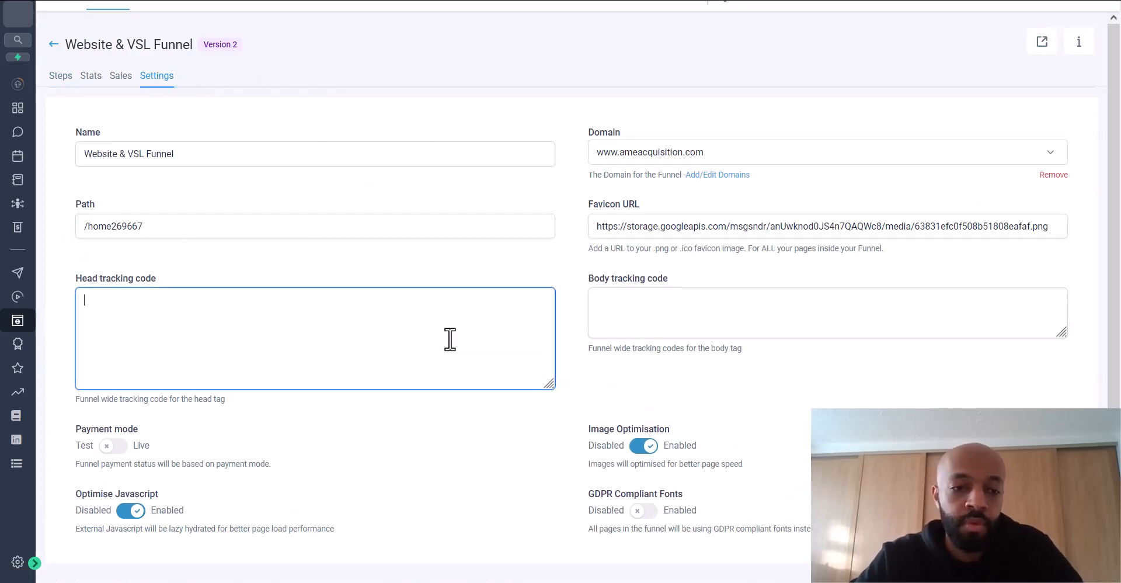
{"action": "key", "text": "ctrl+v"}
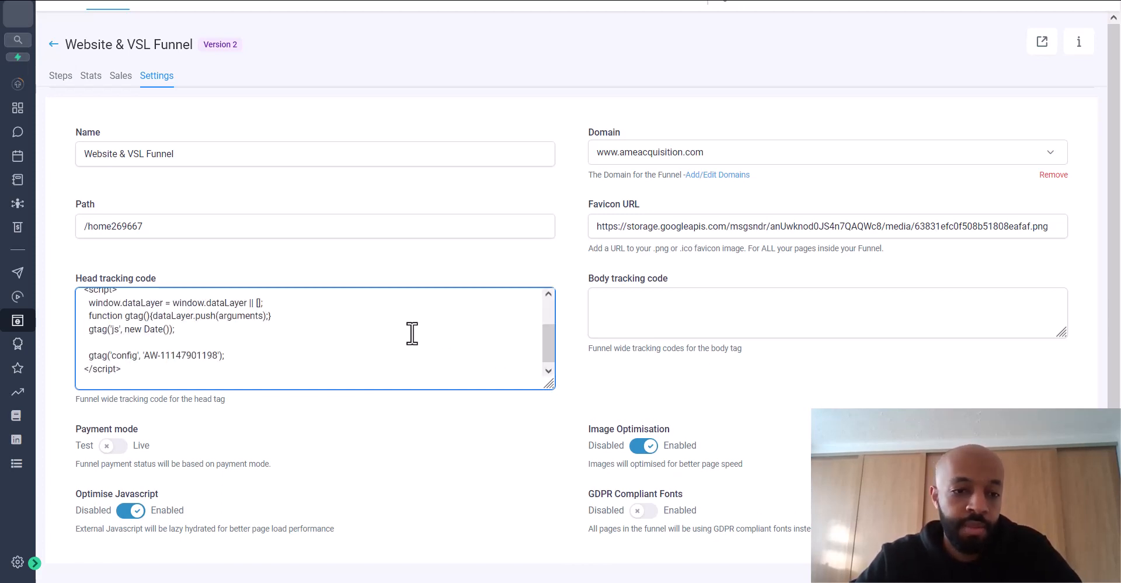
{"action": "key", "text": "Return"}
{"action": "scroll", "coordinate": [685, 397], "scroll_direction": "down", "scroll_amount": 3}
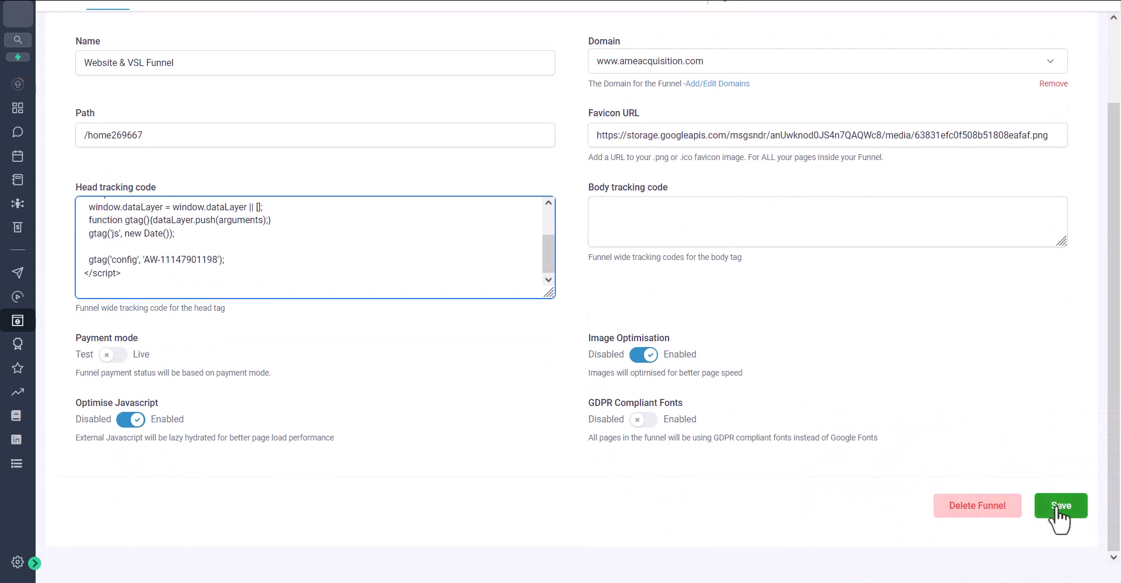
{"action": "left_click", "coordinate": [1056, 507]}
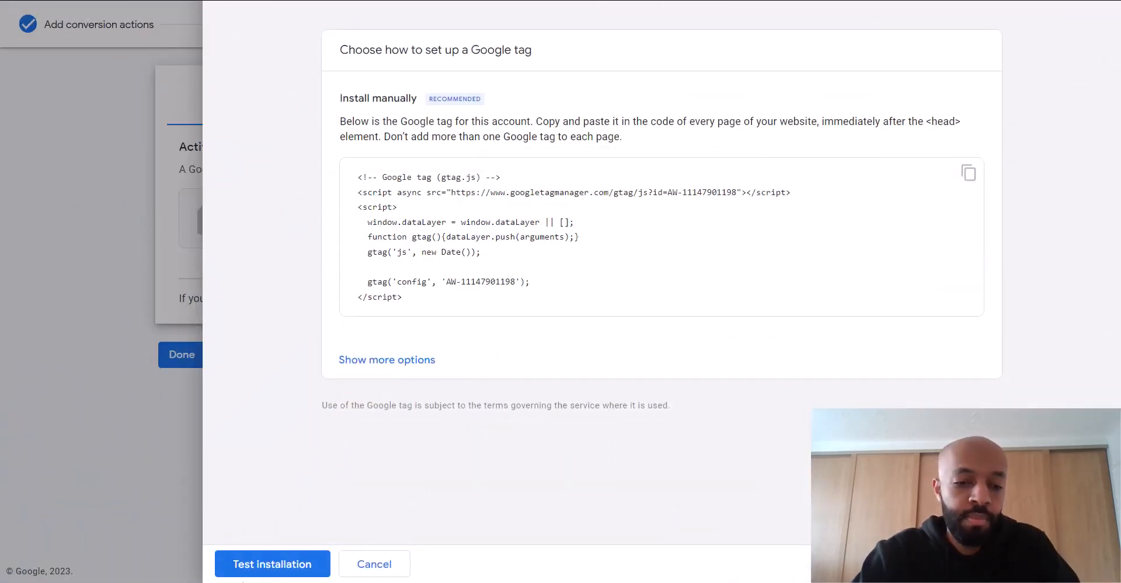
- Test the tag installation, confirm the detected Google tag, and click Done
{"action": "left_click", "coordinate": [254, 564]}
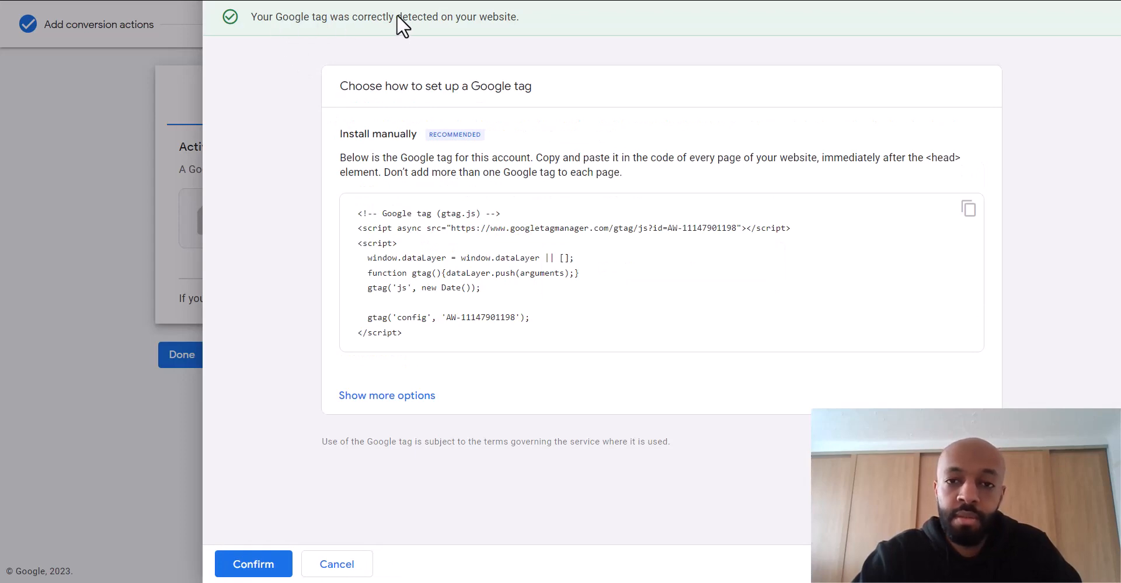
{"action": "left_click", "coordinate": [255, 564]}
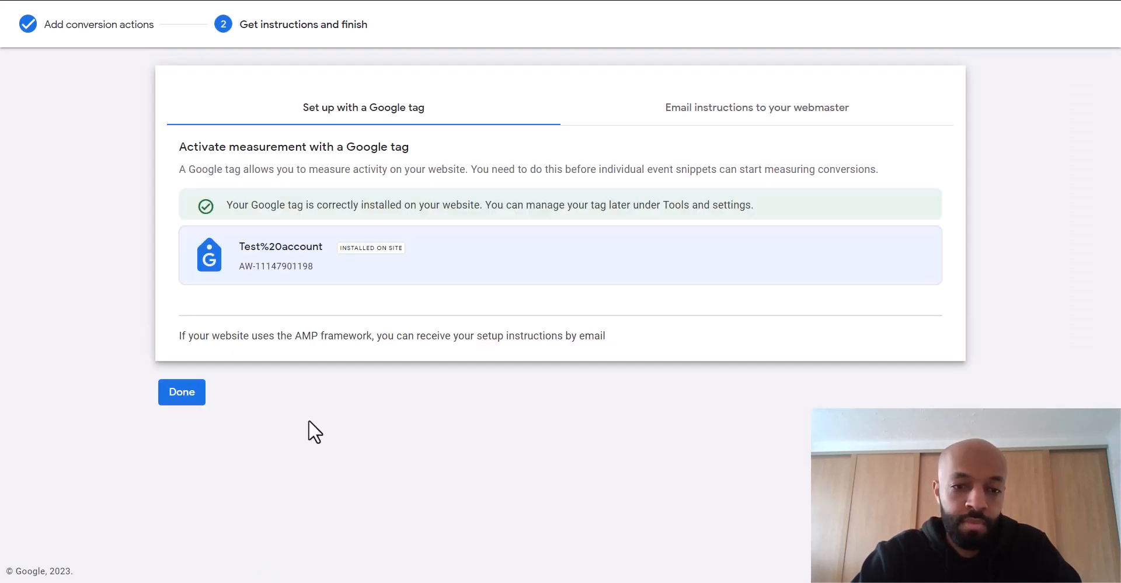
{"action": "left_click", "coordinate": [184, 395]}
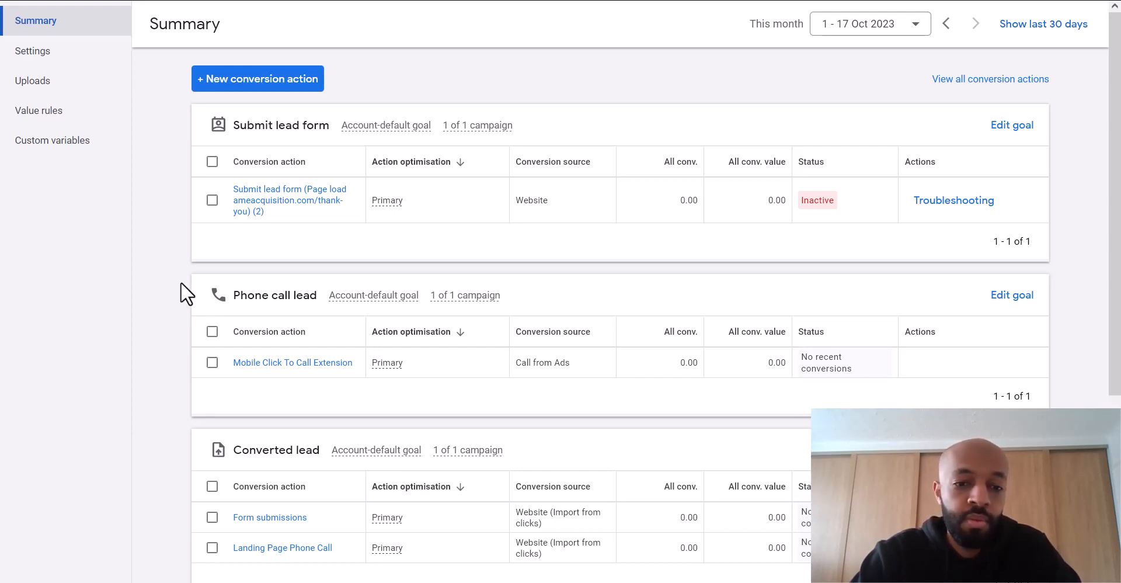
- Create a new Phone calls conversion for 'Calls to a phone number on your website'
{"action": "scroll", "coordinate": [180, 282], "scroll_direction": "down", "scroll_amount": 1}
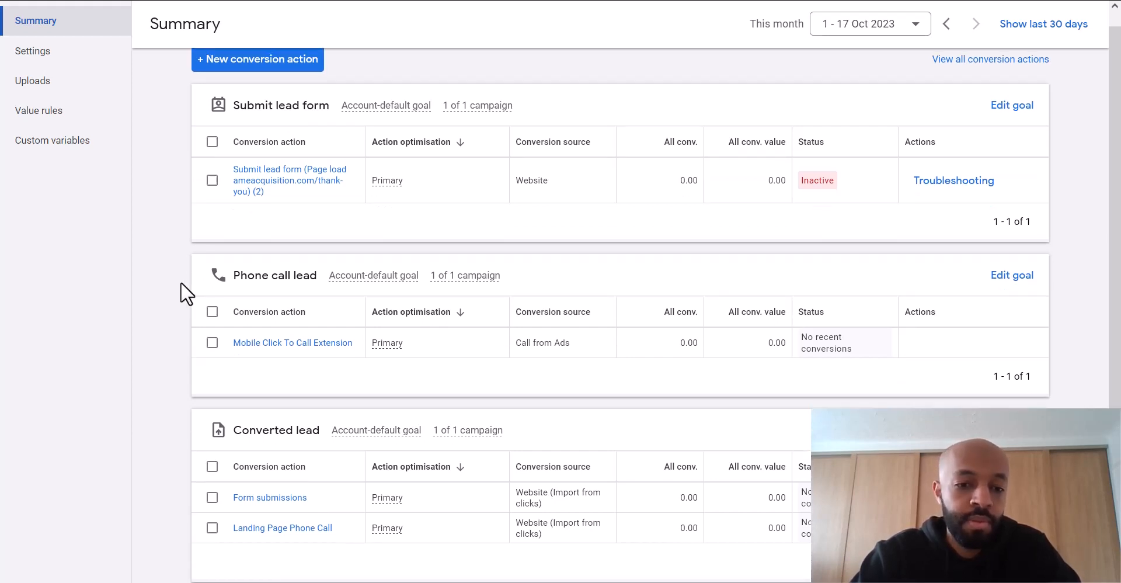
{"action": "left_click", "coordinate": [257, 65]}
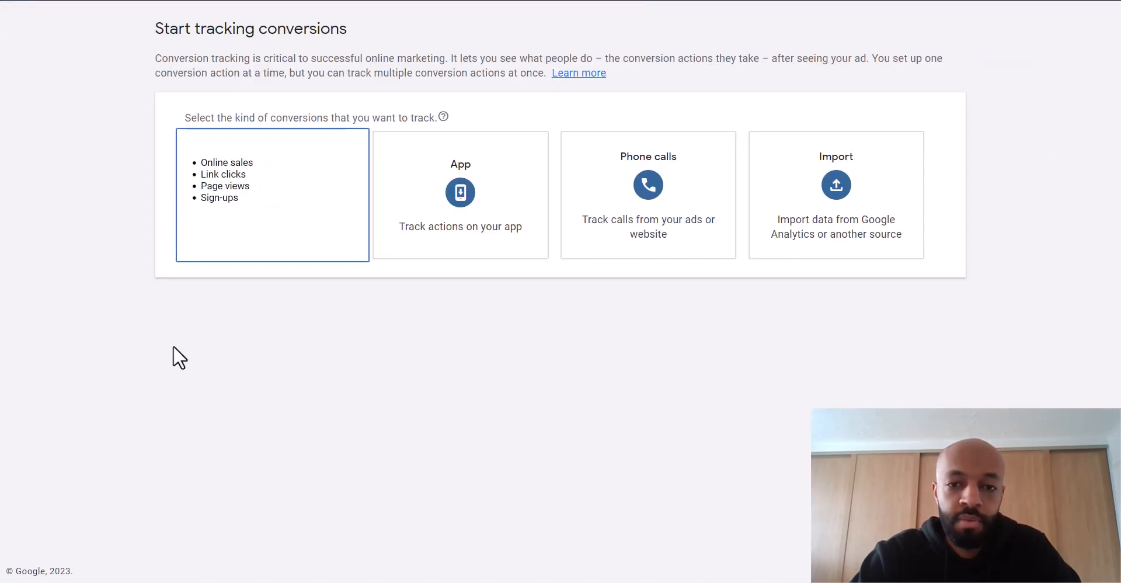
{"action": "left_click", "coordinate": [646, 230]}
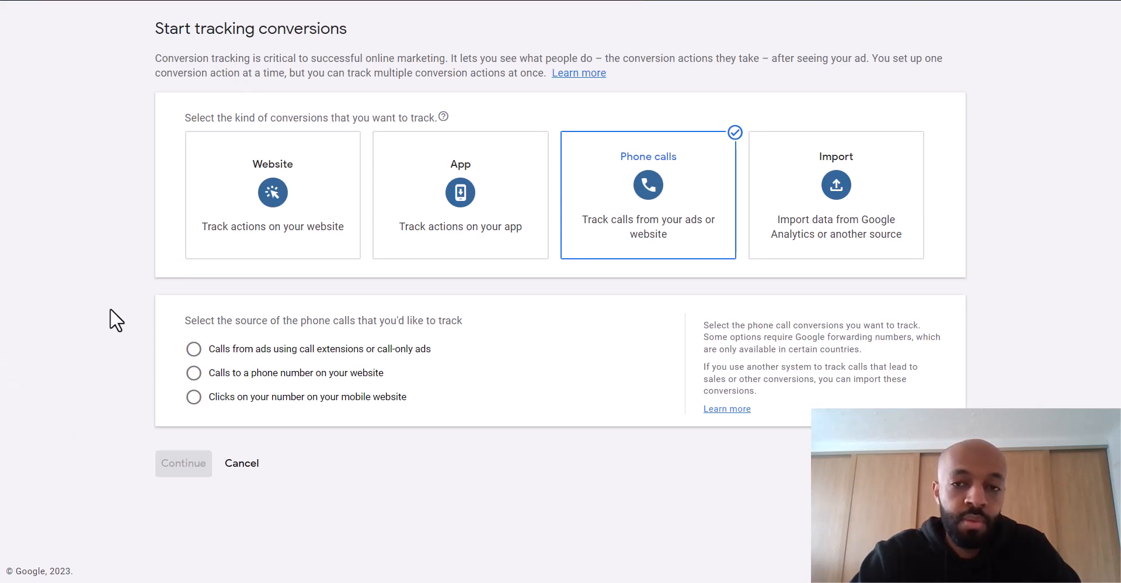
{"action": "left_click", "coordinate": [196, 379]}
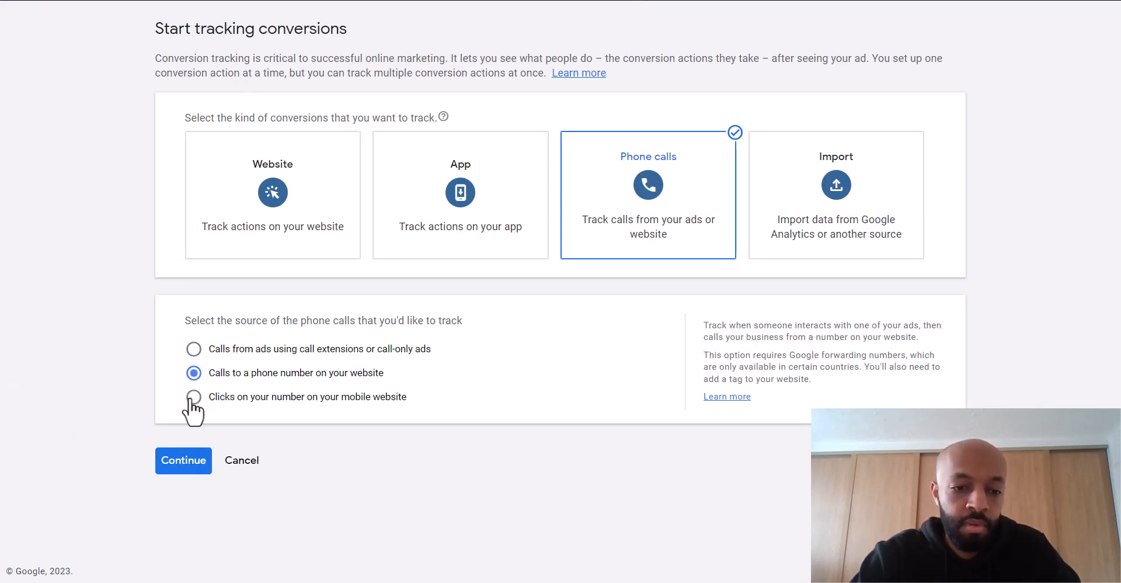
{"action": "left_click", "coordinate": [181, 463]}
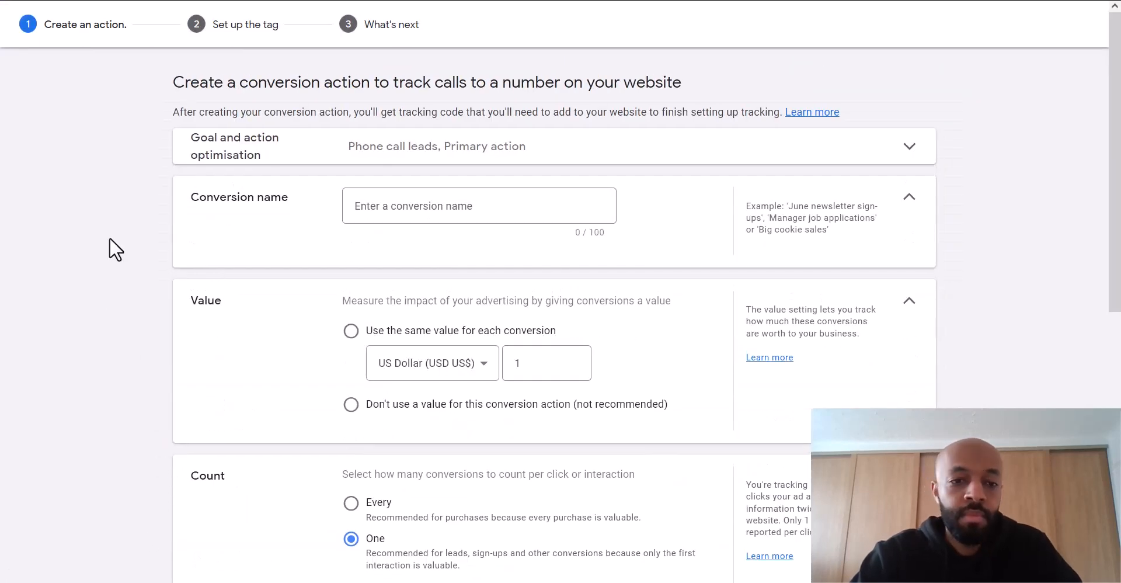
- Name the call conversion 'Landing page number GooglT' and choose not to use a value
{"action": "scroll", "coordinate": [106, 239], "scroll_direction": "down", "scroll_amount": 1}
{"action": "left_click", "coordinate": [366, 175]}
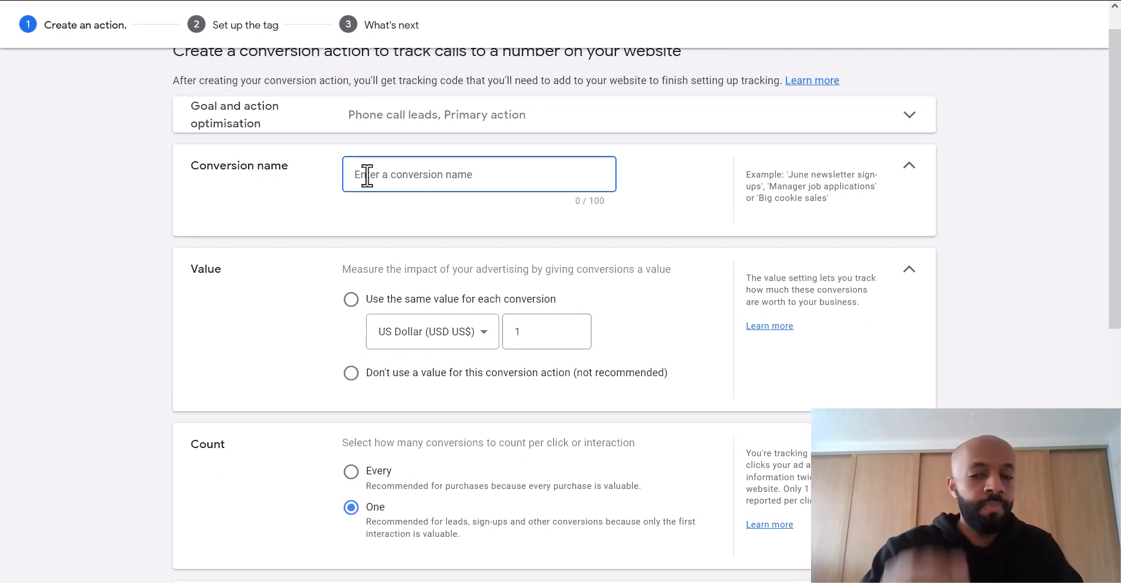
{"action": "type", "text": "Lan"}
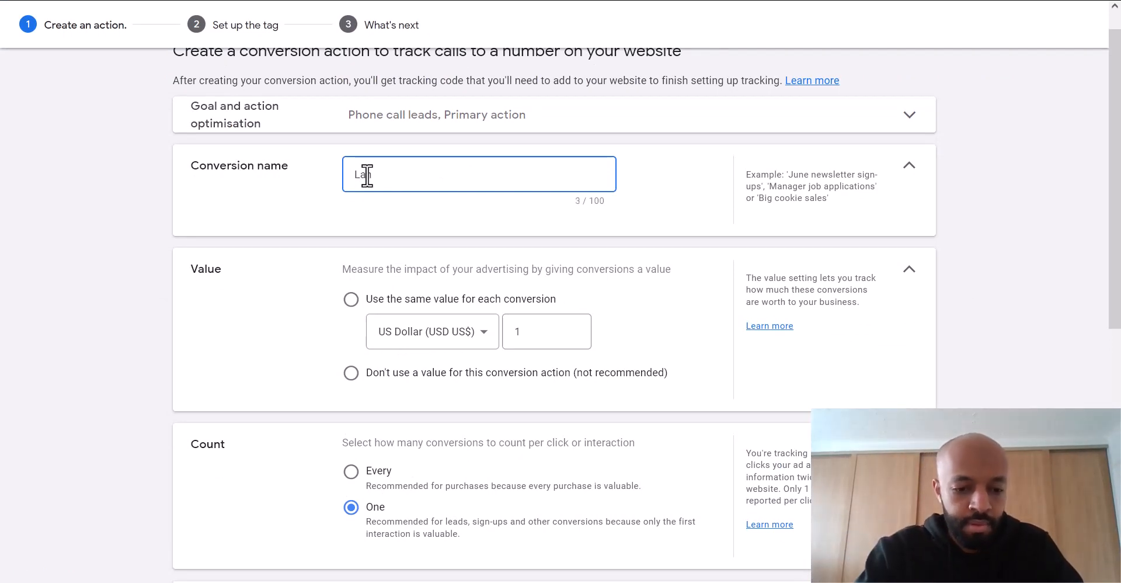
{"action": "type", "text": "ding page "}
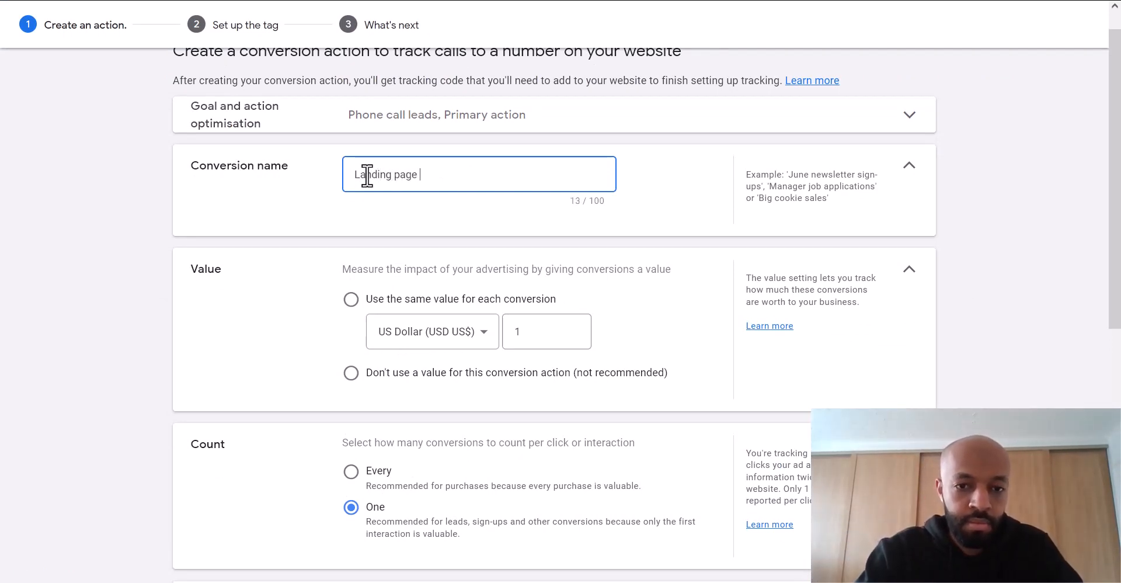
{"action": "type", "text": "number Google"}
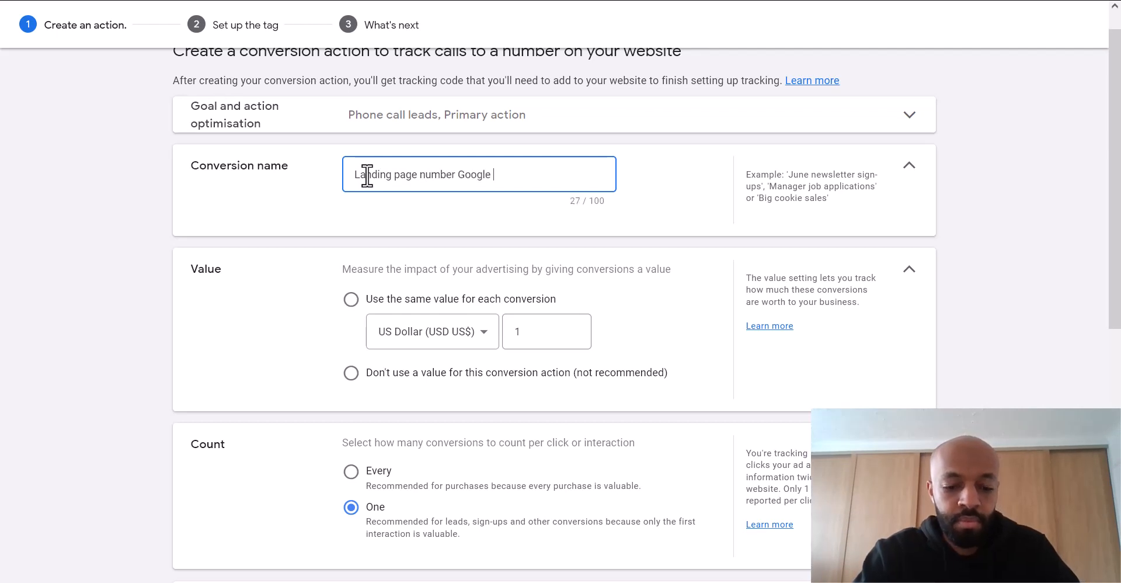
{"action": "key", "text": "BackSpace"}
{"action": "key", "text": "BackSpace"}
{"action": "key", "text": "BackSpace"}
{"action": "key", "text": "BackSpace"}
{"action": "key", "text": "BackSpace"}
{"action": "key", "text": "BackSpace"}
{"action": "type", "text": "T"}
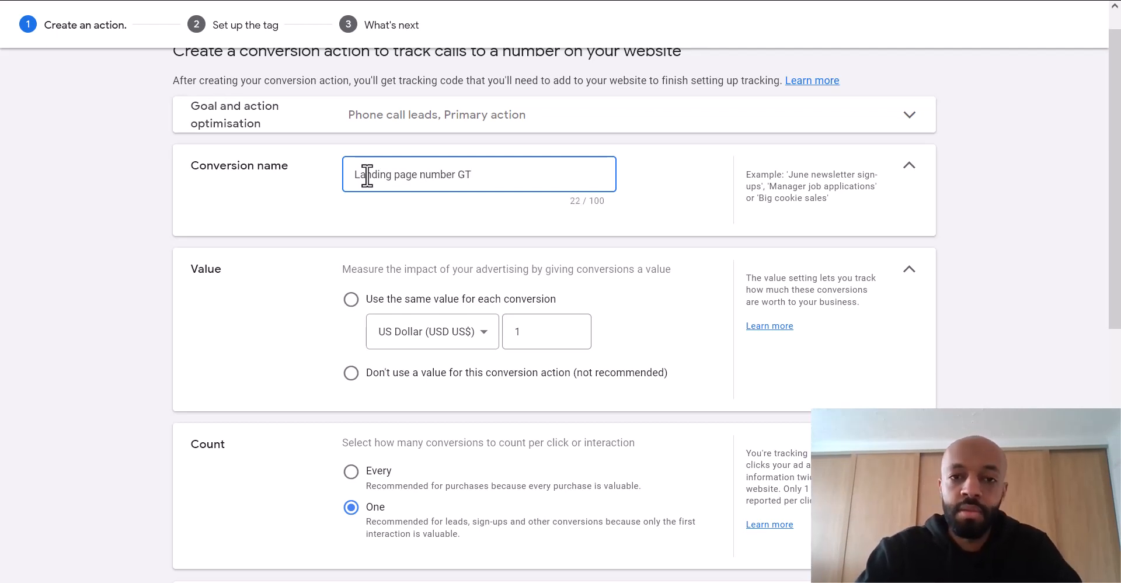
{"action": "scroll", "coordinate": [337, 223], "scroll_direction": "down", "scroll_amount": 1}
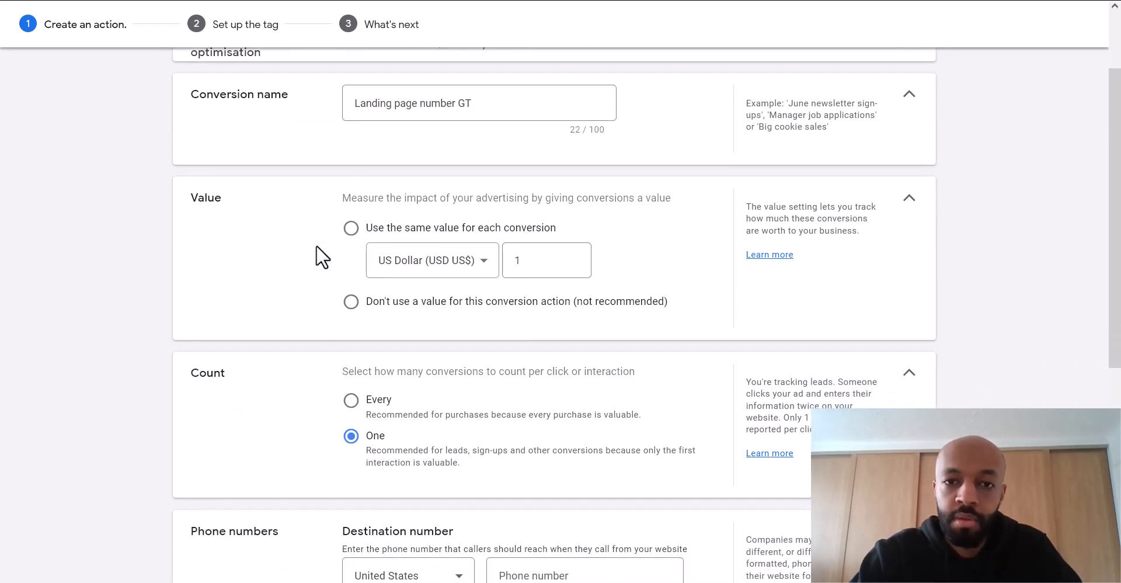
{"action": "scroll", "coordinate": [339, 234], "scroll_direction": "down", "scroll_amount": 1}
{"action": "left_click", "coordinate": [349, 233]}
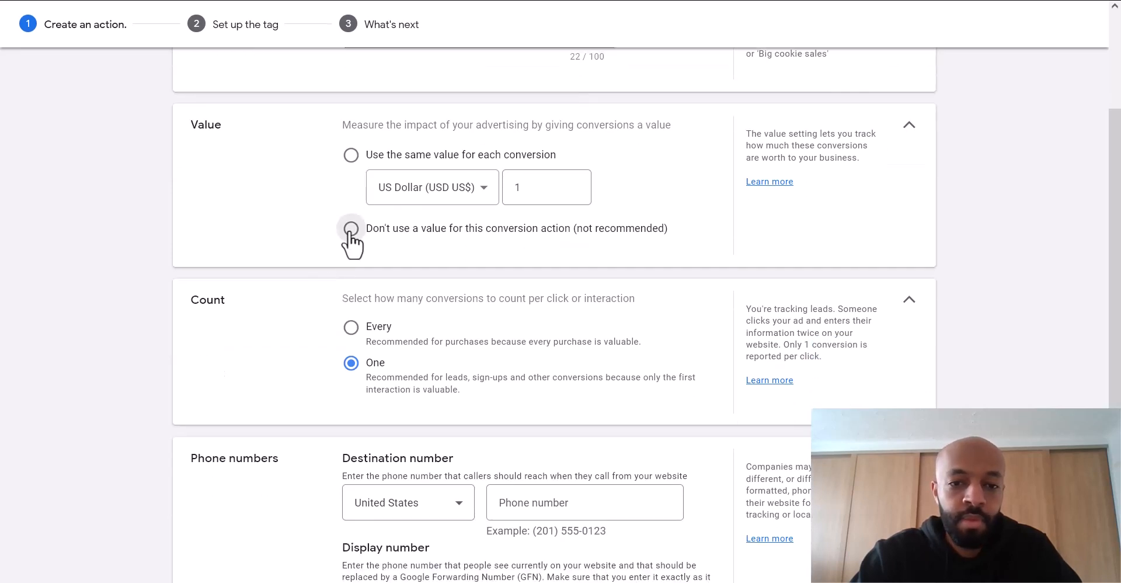
- Paste the business phone number into the Destination number field
{"action": "scroll", "coordinate": [275, 231], "scroll_direction": "down", "scroll_amount": 1}
{"action": "scroll", "coordinate": [275, 232], "scroll_direction": "down", "scroll_amount": 2}
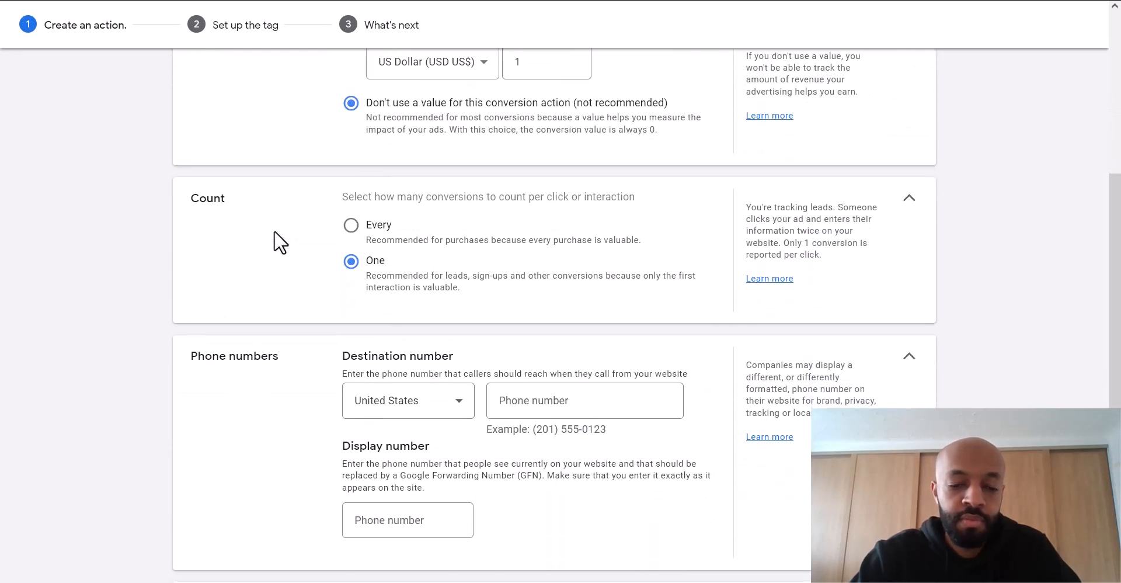
{"action": "scroll", "coordinate": [281, 222], "scroll_direction": "down", "scroll_amount": 2}
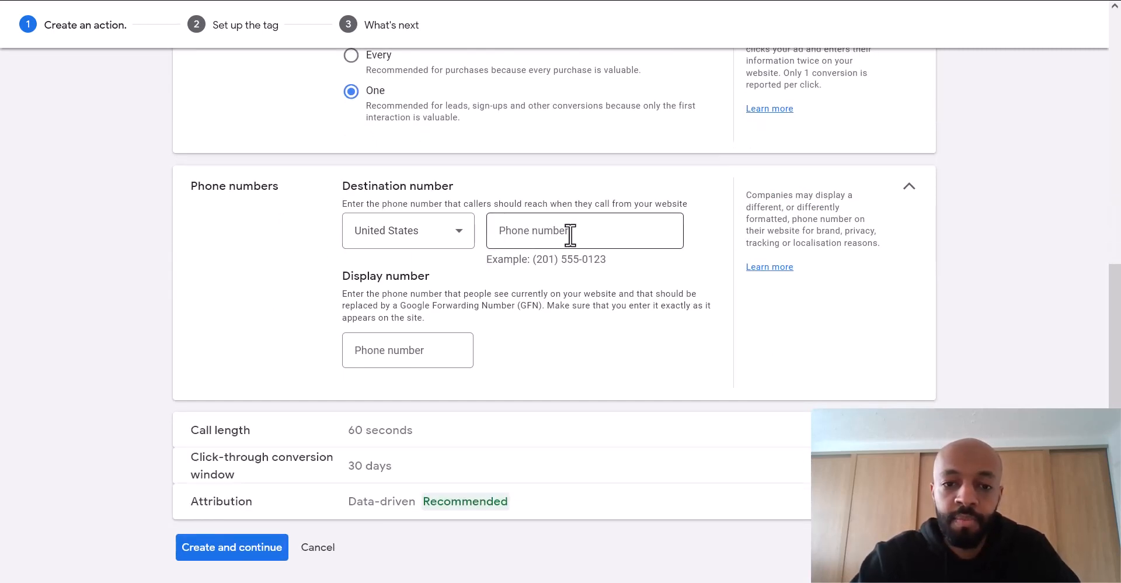
{"action": "left_click", "coordinate": [606, 233]}
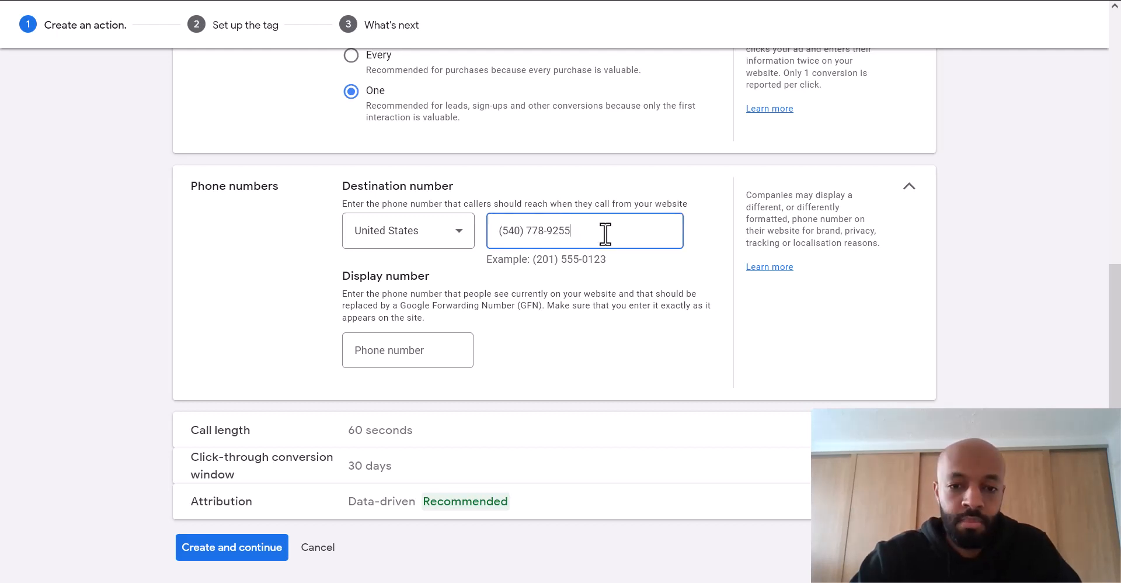
{"action": "left_click", "coordinate": [589, 270]}
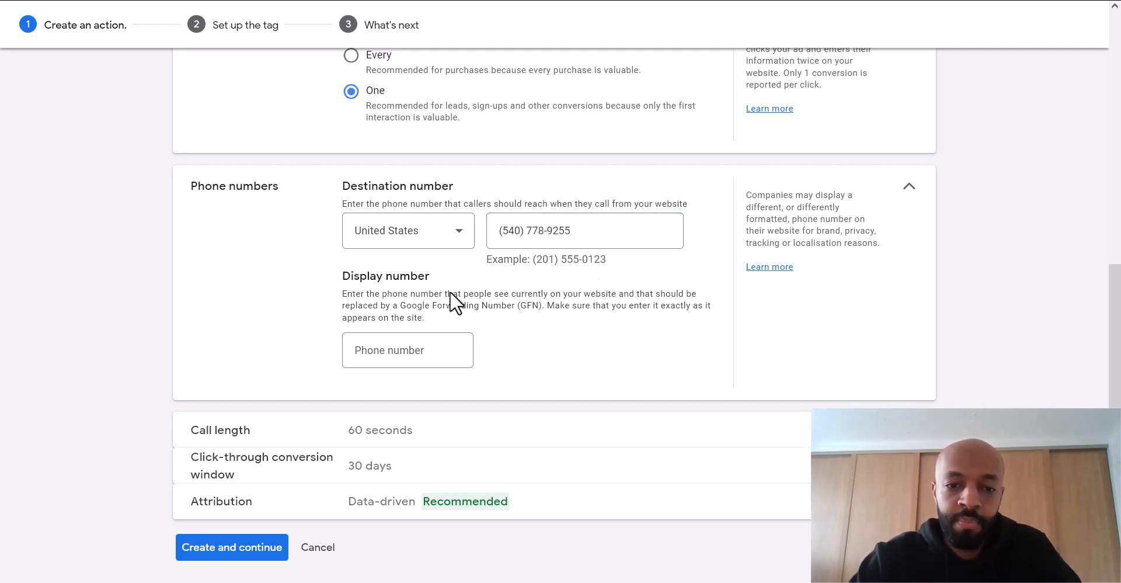
- Paste the same business phone number into the Display number field
{"action": "scroll", "coordinate": [297, 286], "scroll_direction": "down", "scroll_amount": 1}
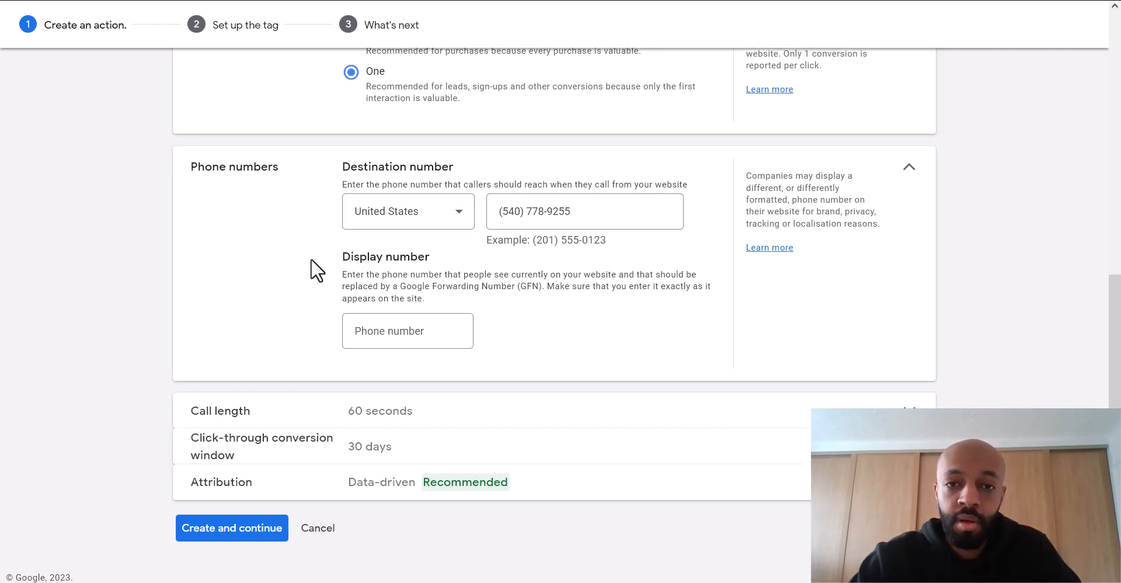
{"action": "left_click", "coordinate": [410, 327]}
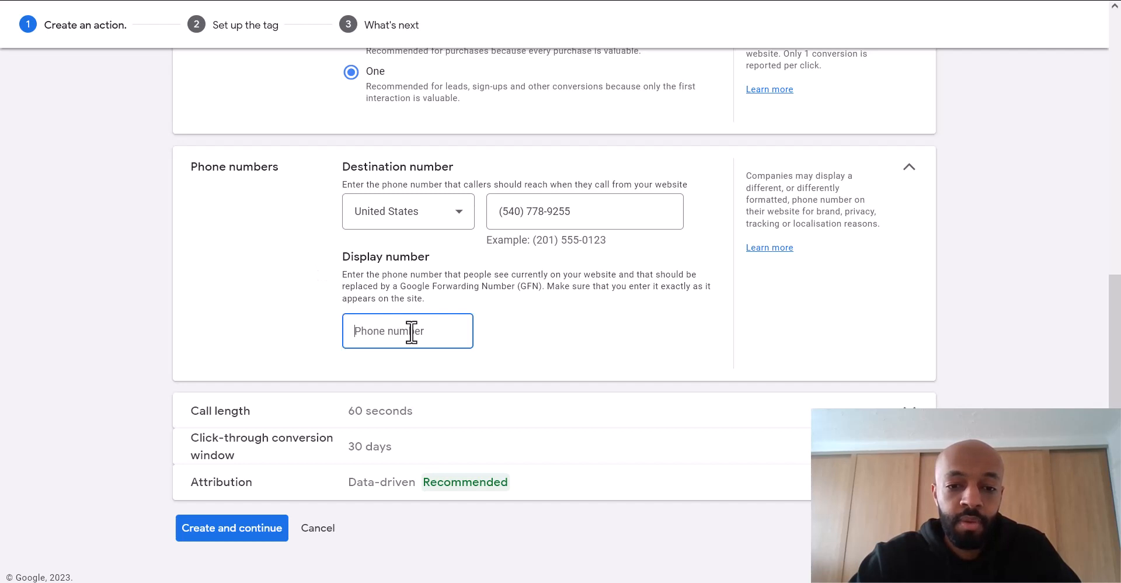
{"action": "left_click", "coordinate": [314, 324]}
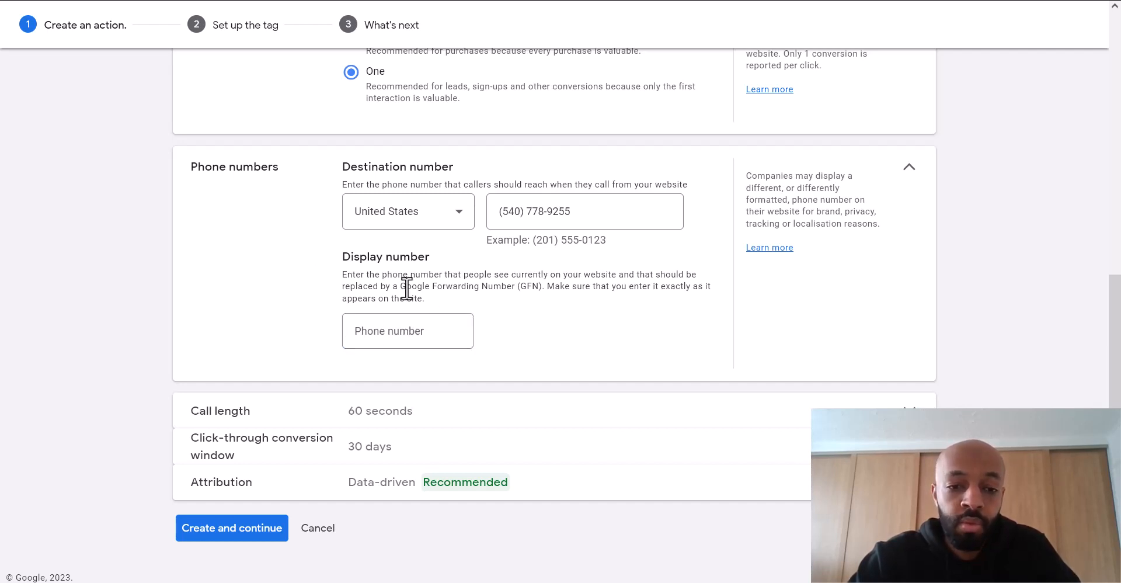
{"action": "left_click", "coordinate": [424, 338]}
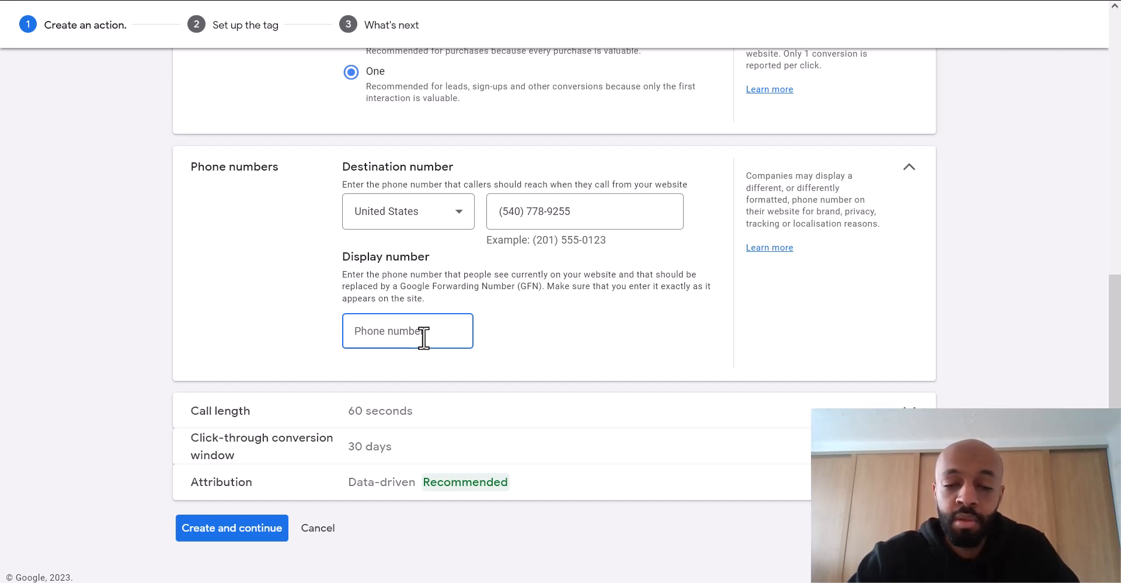
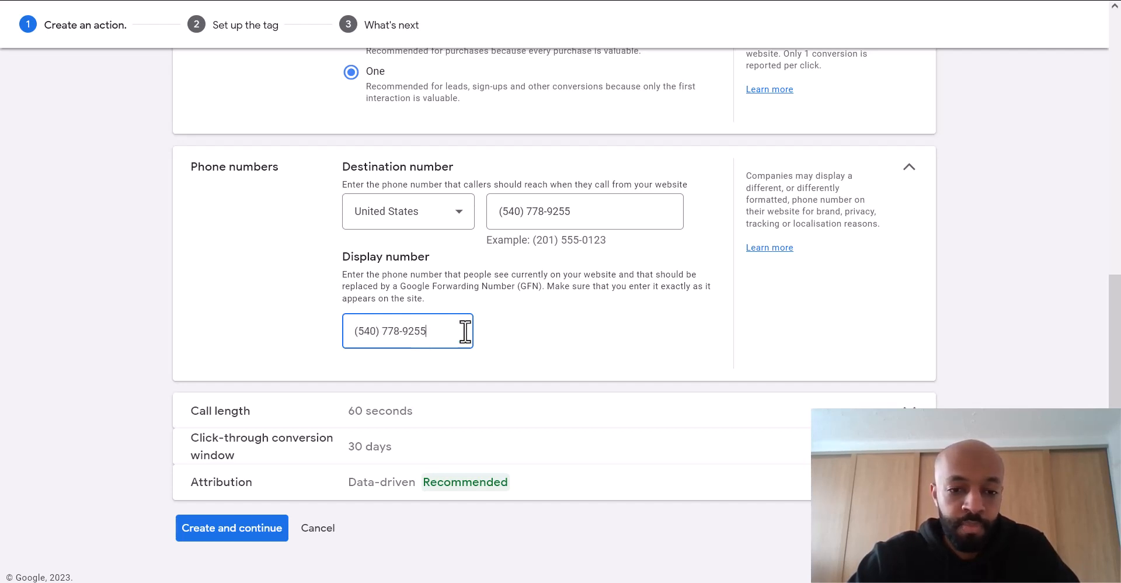
{"action": "left_click", "coordinate": [522, 322]}
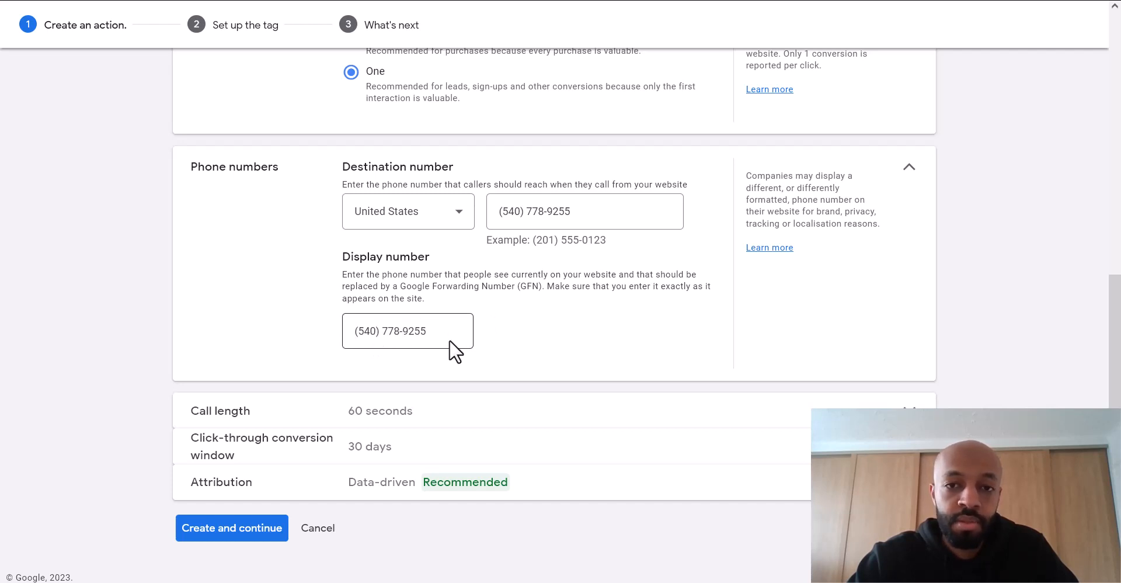
{"action": "scroll", "coordinate": [517, 325], "scroll_direction": "down", "scroll_amount": 1}
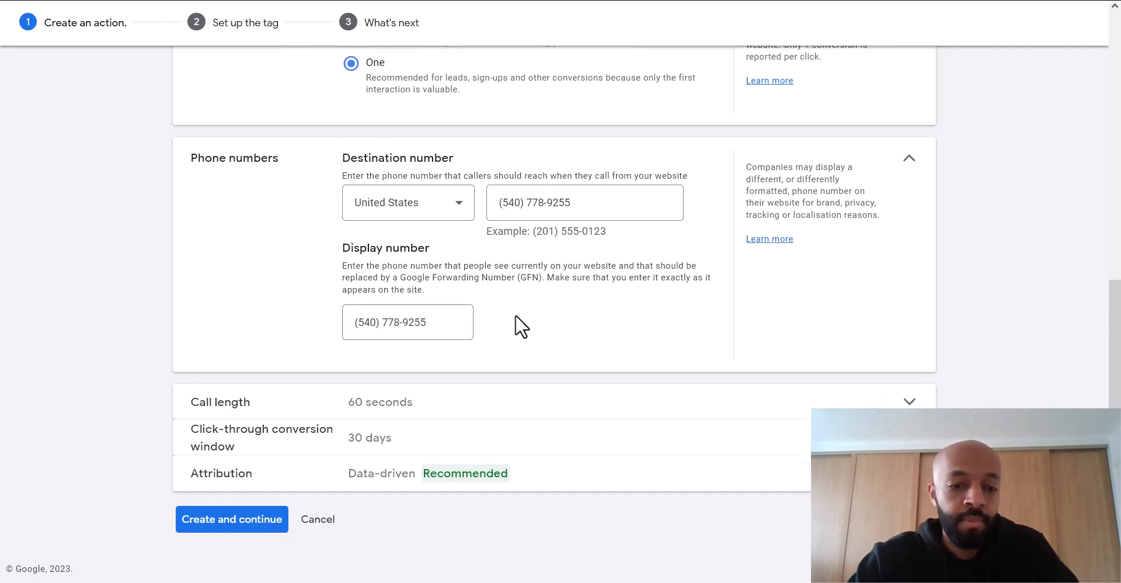
- Replace the 60-second Call length value with 30 seconds
{"action": "left_click", "coordinate": [516, 415]}
{"action": "scroll", "coordinate": [613, 310], "scroll_direction": "down", "scroll_amount": 2}
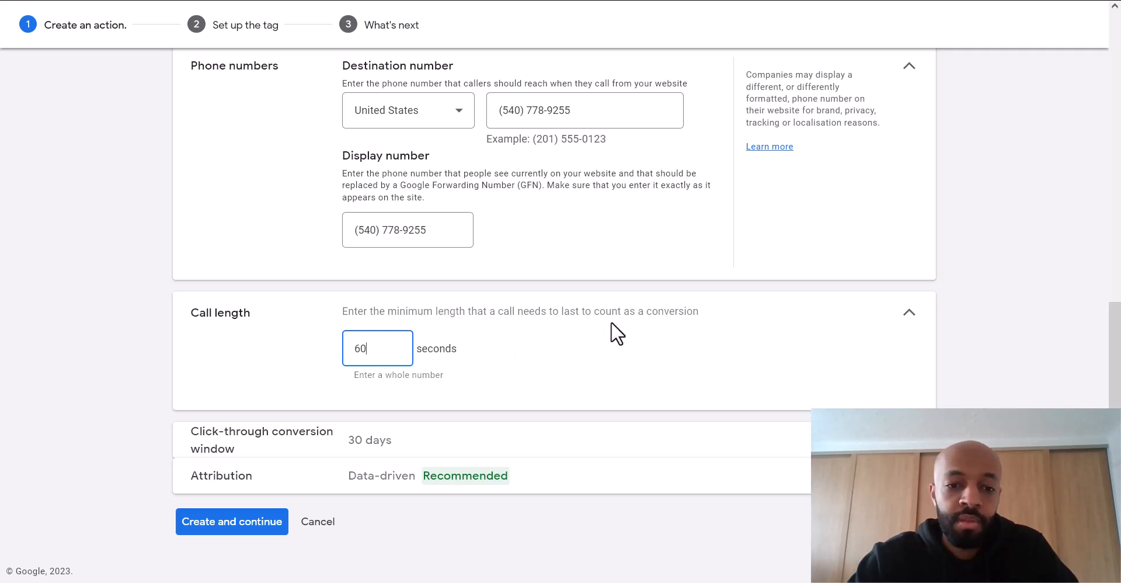
{"action": "key", "text": "BackSpace"}
{"action": "key", "text": "BackSpace"}
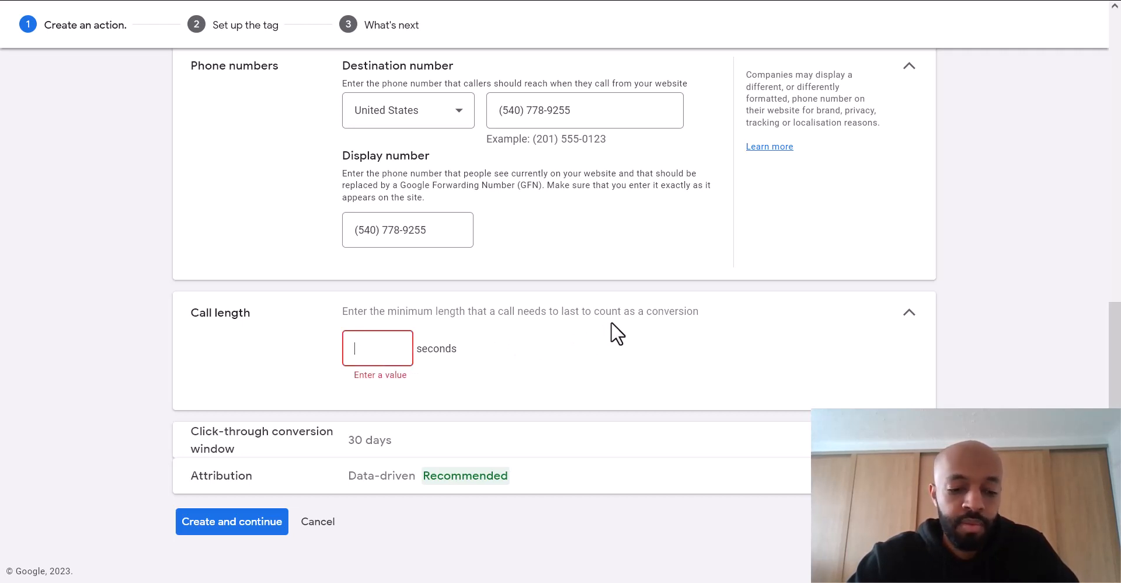
{"action": "type", "text": "30"}
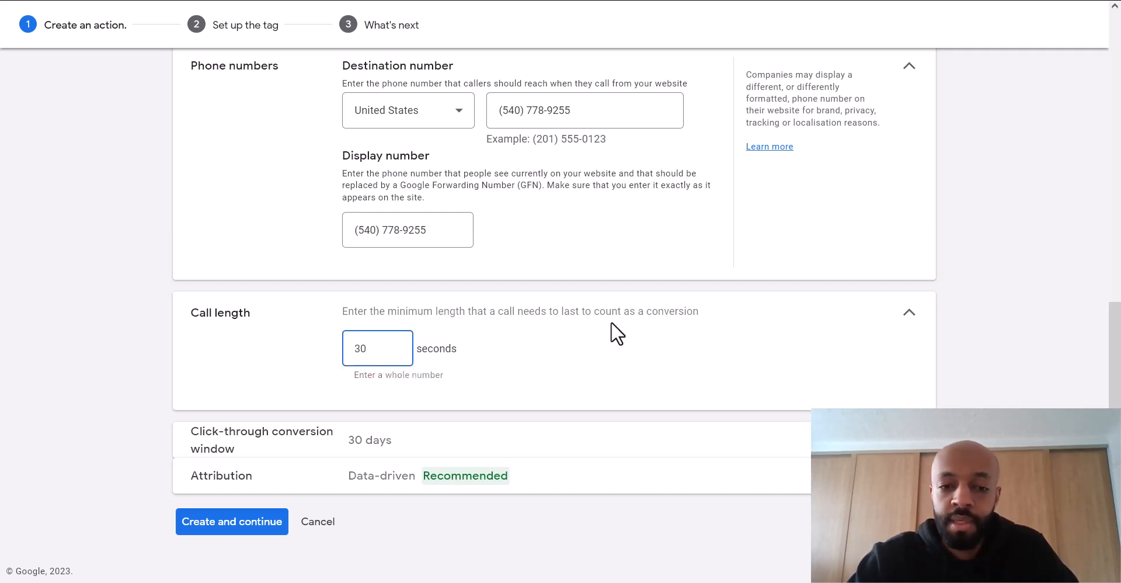
{"action": "left_click", "coordinate": [905, 316]}
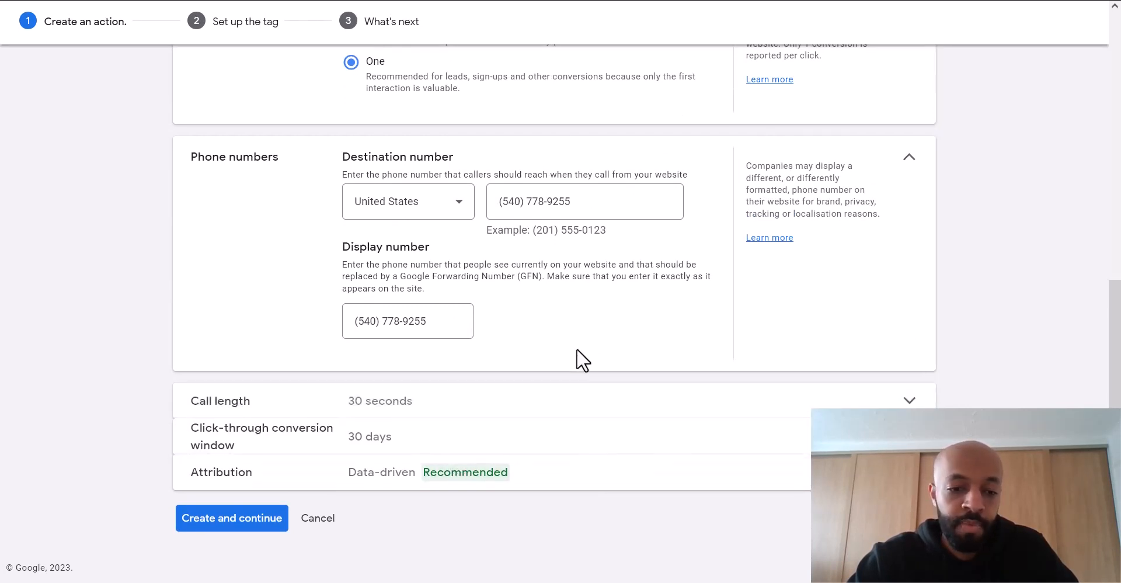
- Create the call conversion, choose 'Install the tag yourself', and select the Phone snippet code
{"action": "left_click", "coordinate": [230, 526]}
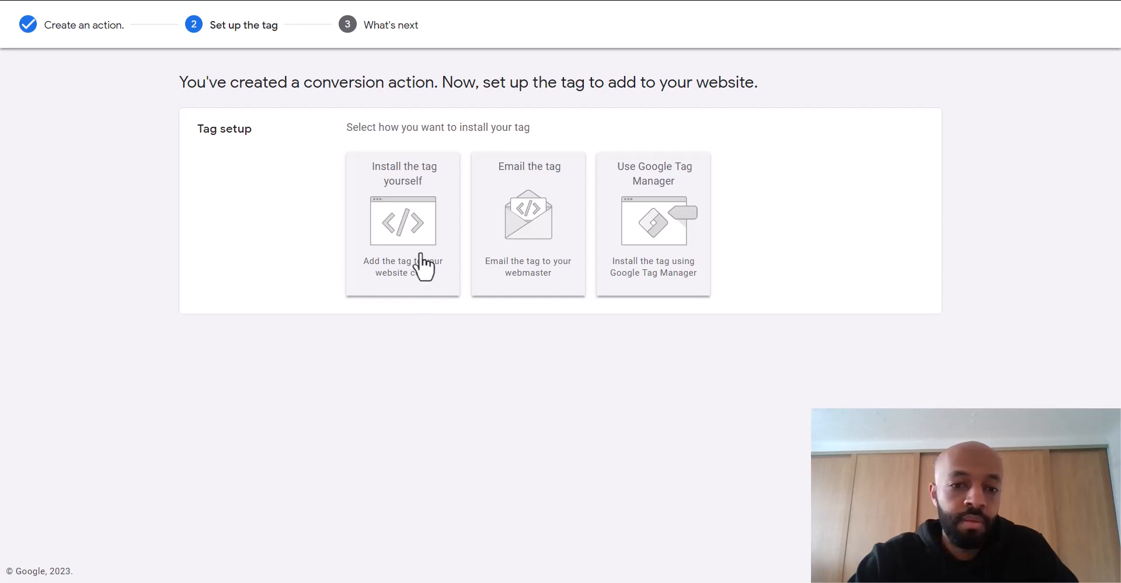
{"action": "left_click", "coordinate": [403, 207]}
{"action": "scroll", "coordinate": [257, 243], "scroll_direction": "down", "scroll_amount": 4}
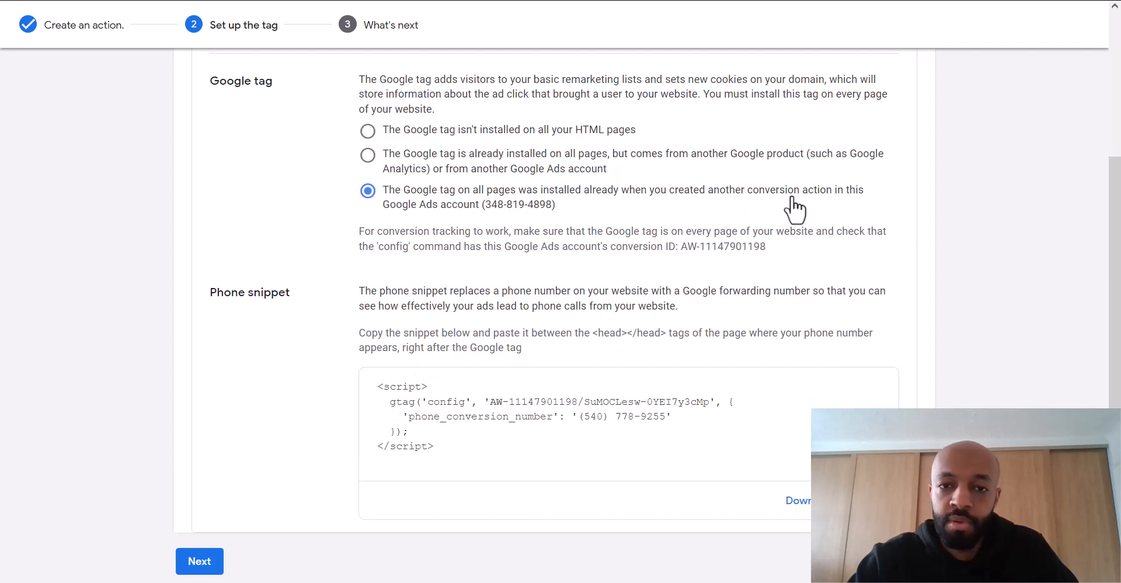
{"action": "scroll", "coordinate": [264, 210], "scroll_direction": "down", "scroll_amount": 1}
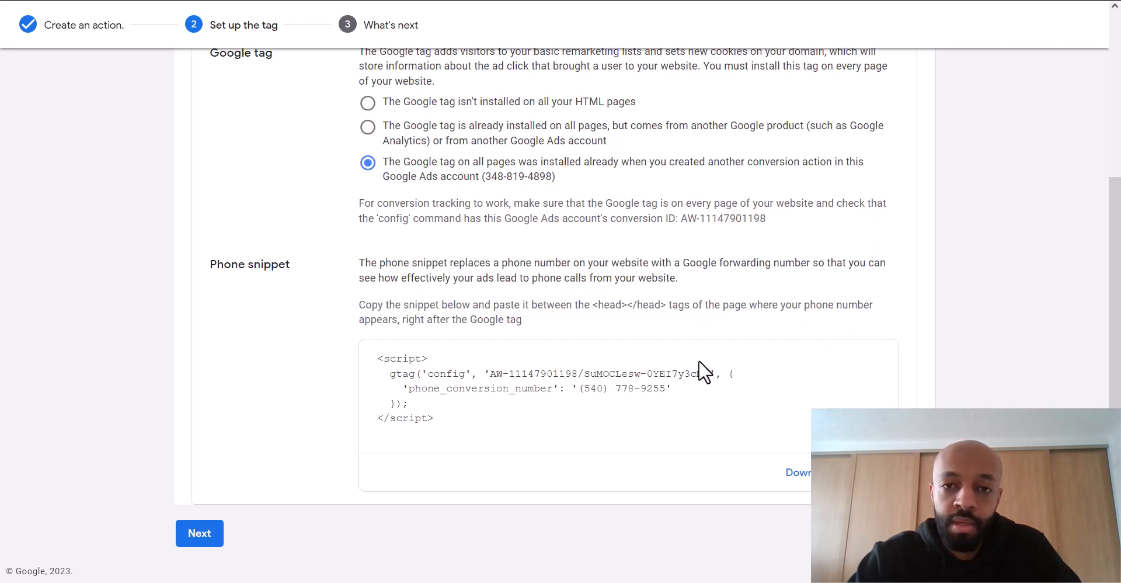
{"action": "left_click", "coordinate": [612, 378]}
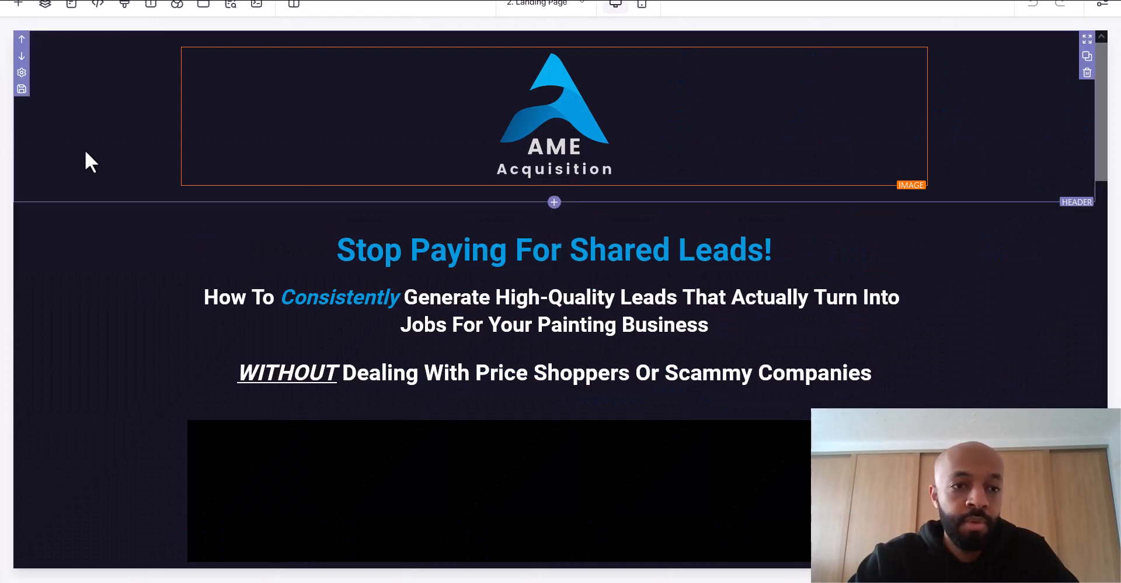
- Paste the Google Ads phone snippet into the landing page's Header Tracking code and save the page
{"action": "left_click", "coordinate": [98, 5]}
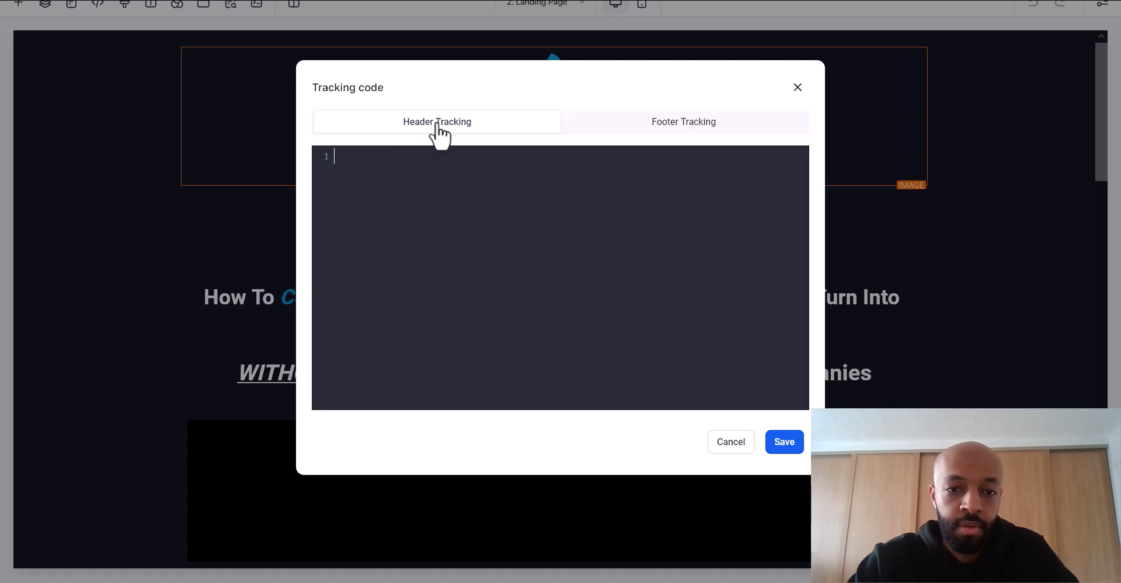
{"action": "key", "text": "ctrl+v"}
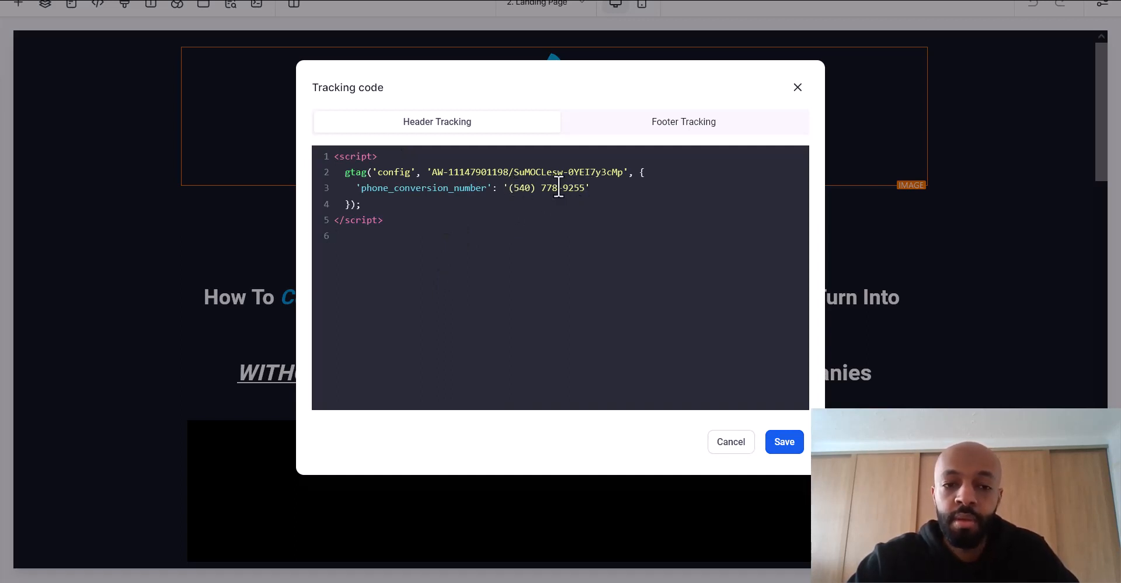
{"action": "left_click", "coordinate": [785, 442]}
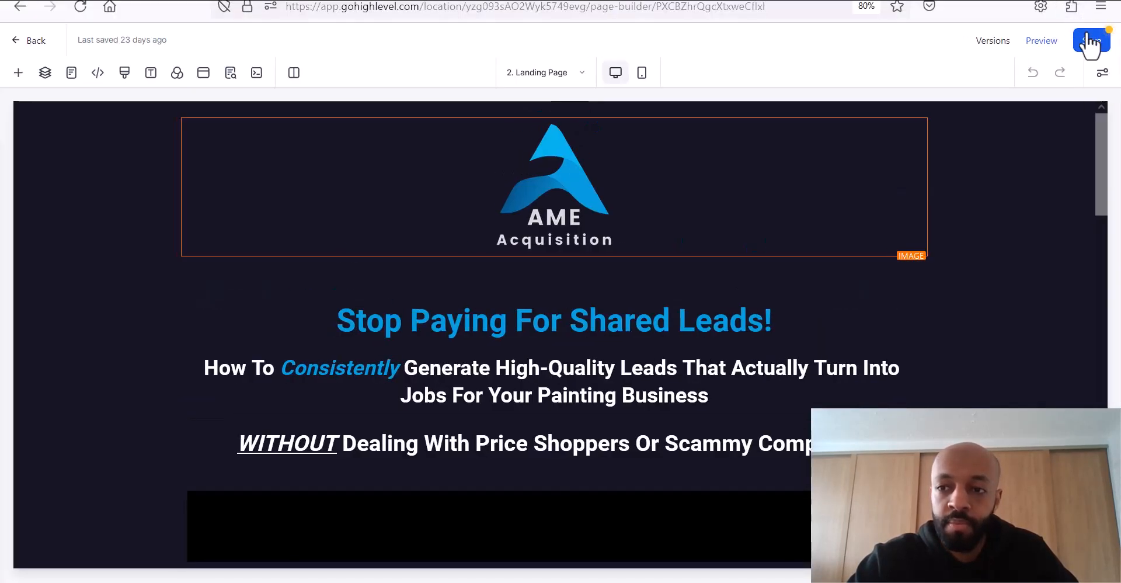
{"action": "left_click", "coordinate": [1088, 42]}
{"action": "left_click", "coordinate": [294, 215]}
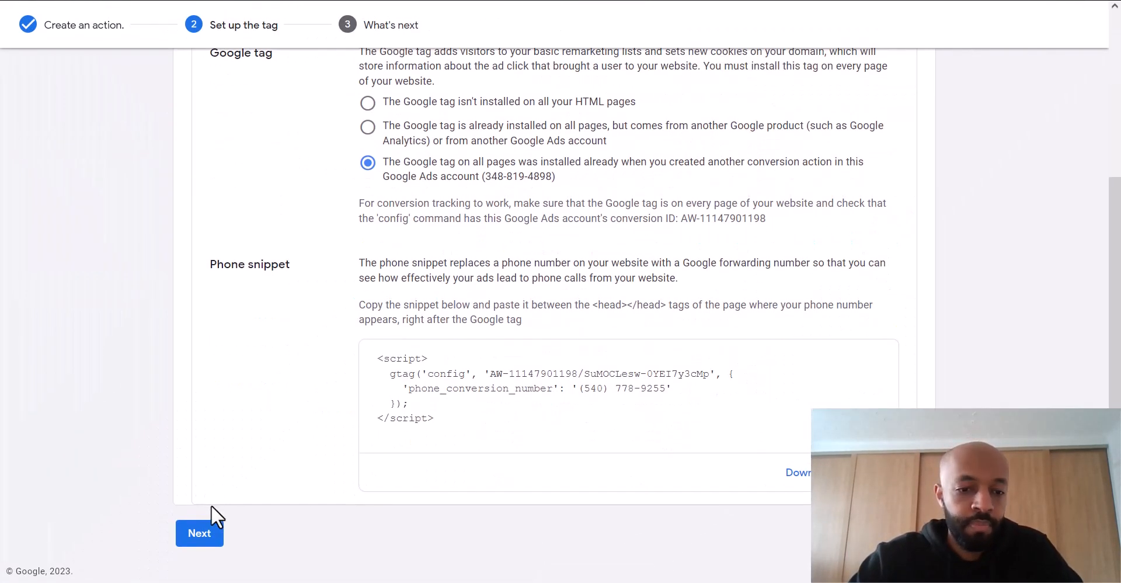
- Finish the Landing page number GT phone call conversion, then start a new conversion action
{"action": "left_click", "coordinate": [204, 535]}
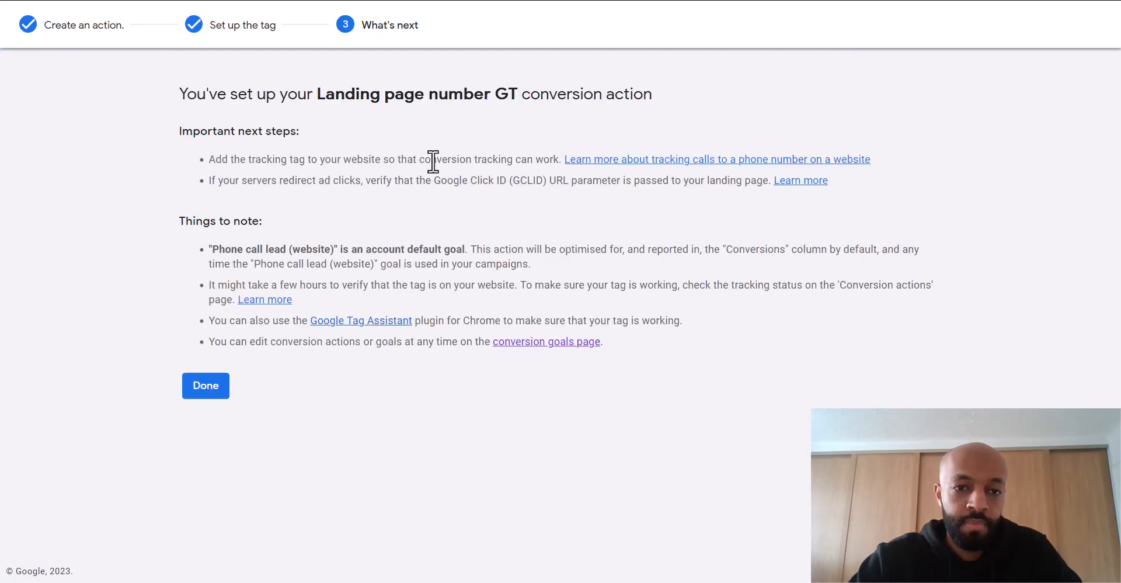
{"action": "left_click", "coordinate": [199, 387]}
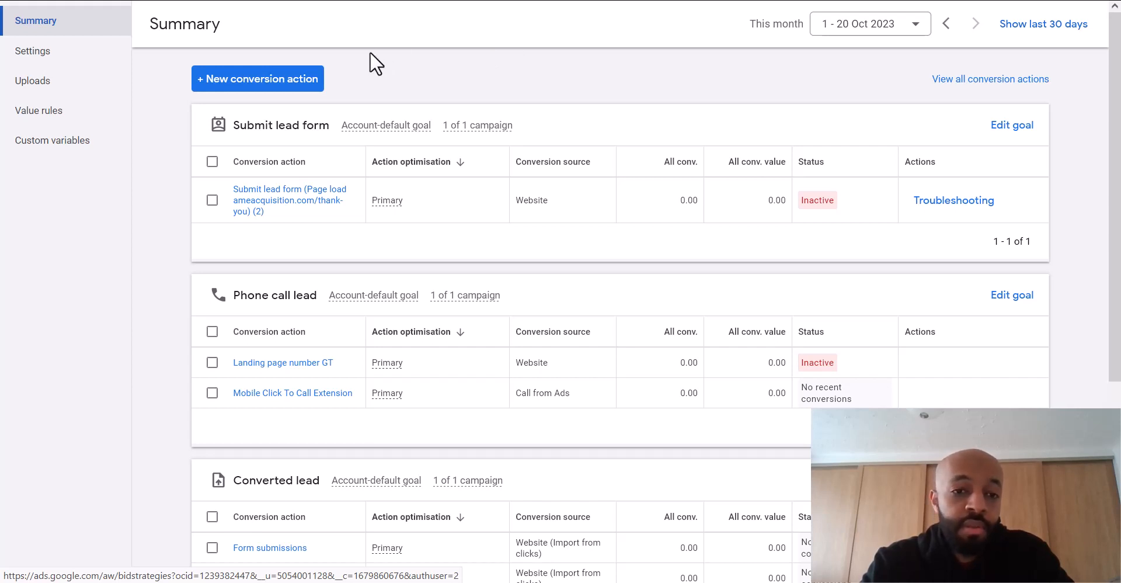
{"action": "left_click", "coordinate": [297, 84]}
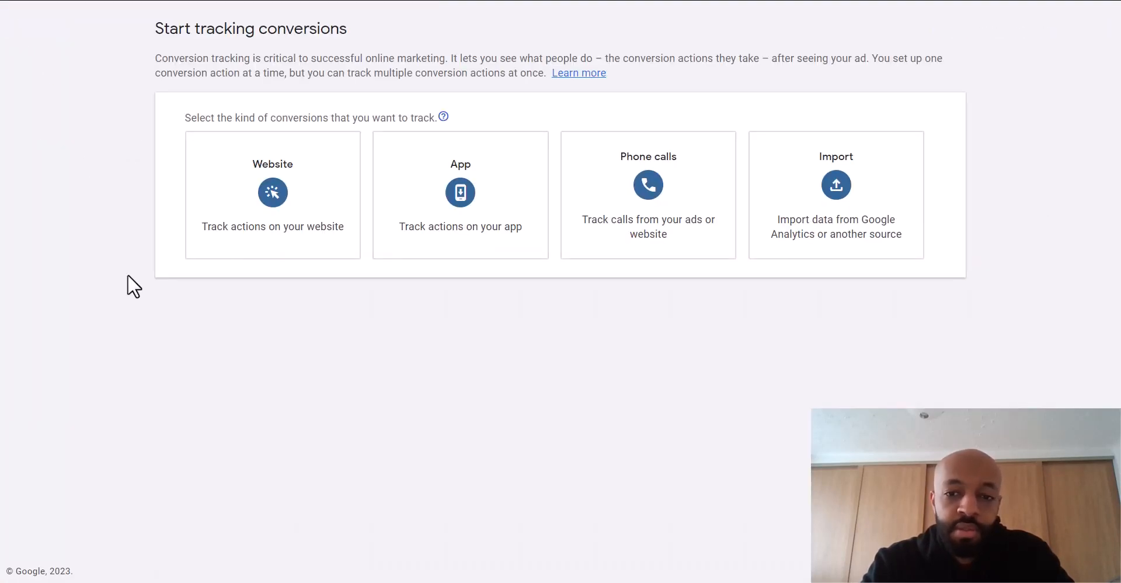
- Create a Phone calls > Calls from ads conversion named 'Call extension call' with no value
{"action": "left_click", "coordinate": [664, 181]}
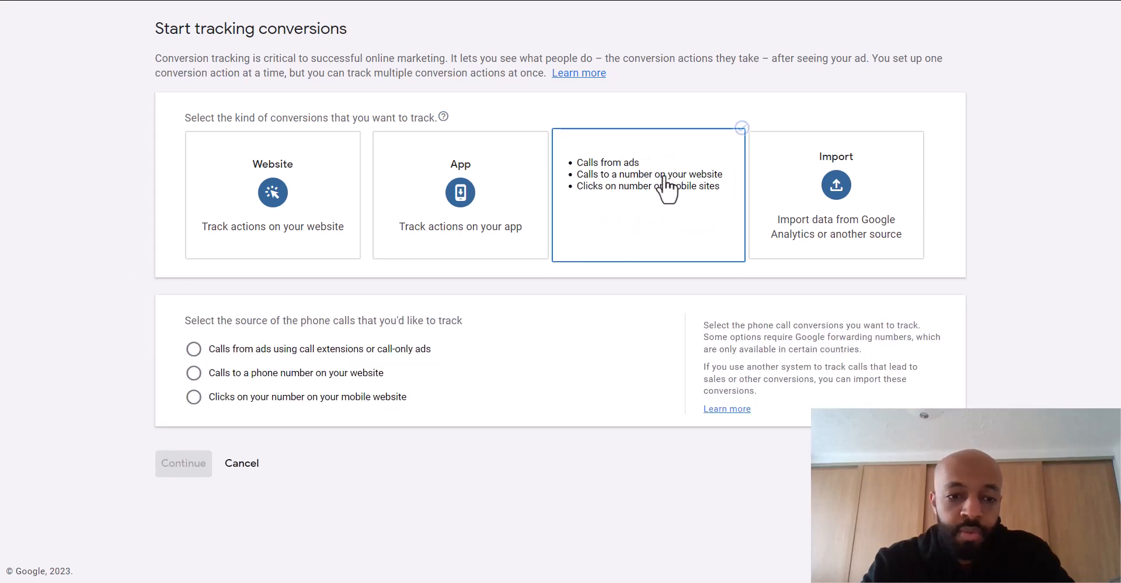
{"action": "left_click", "coordinate": [225, 348]}
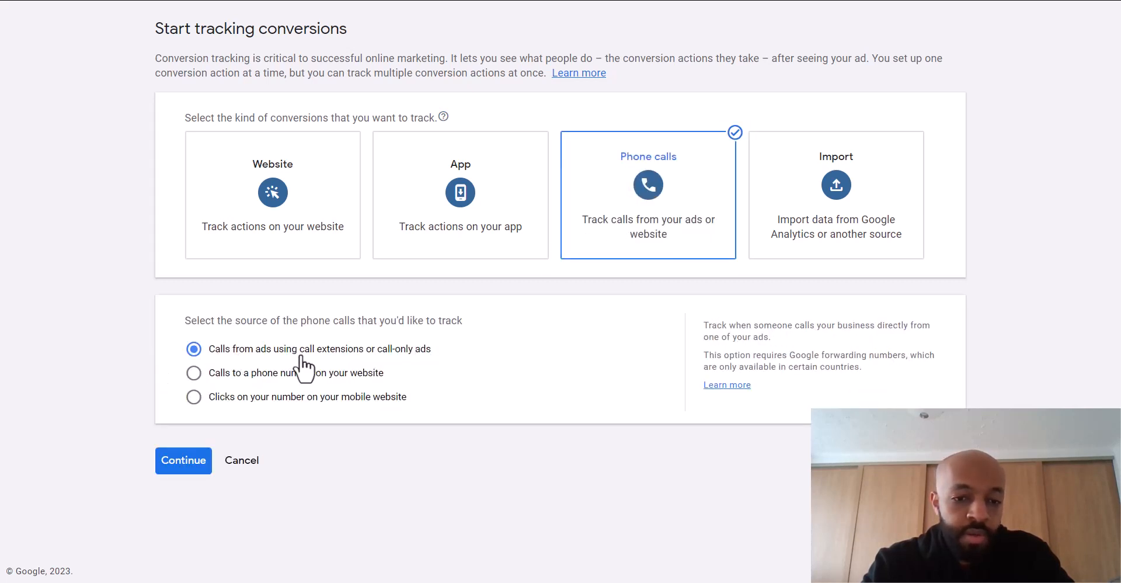
{"action": "left_click", "coordinate": [184, 461]}
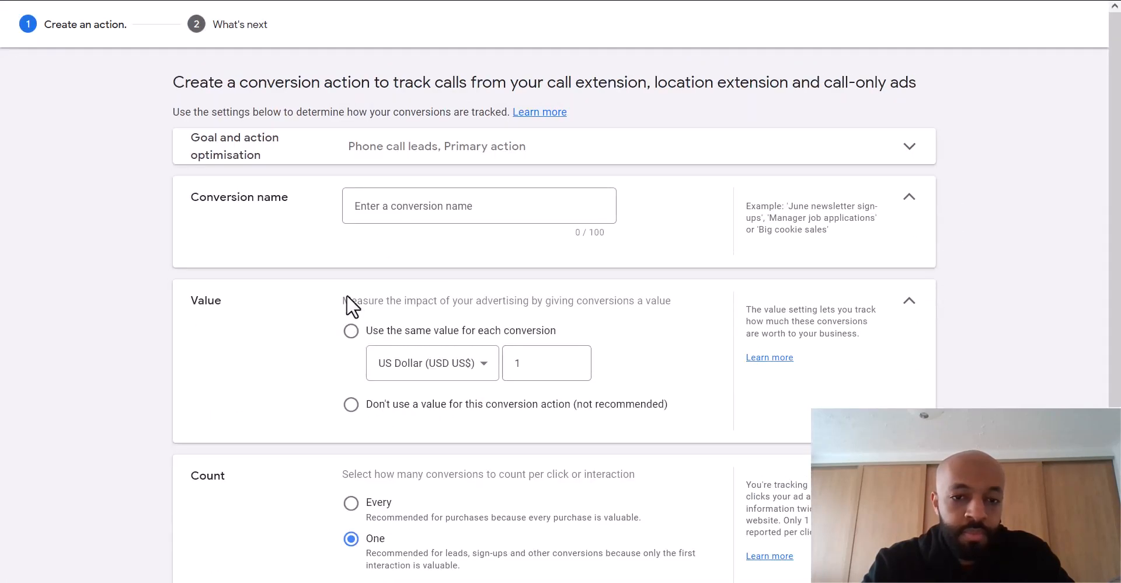
{"action": "left_click", "coordinate": [433, 209]}
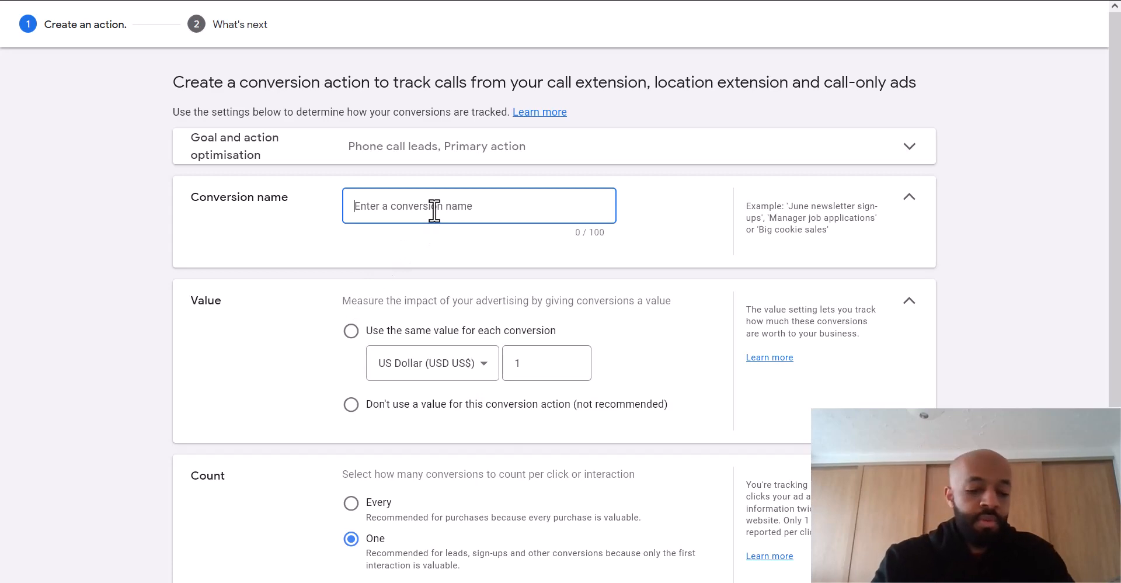
{"action": "type", "text": "Call"}
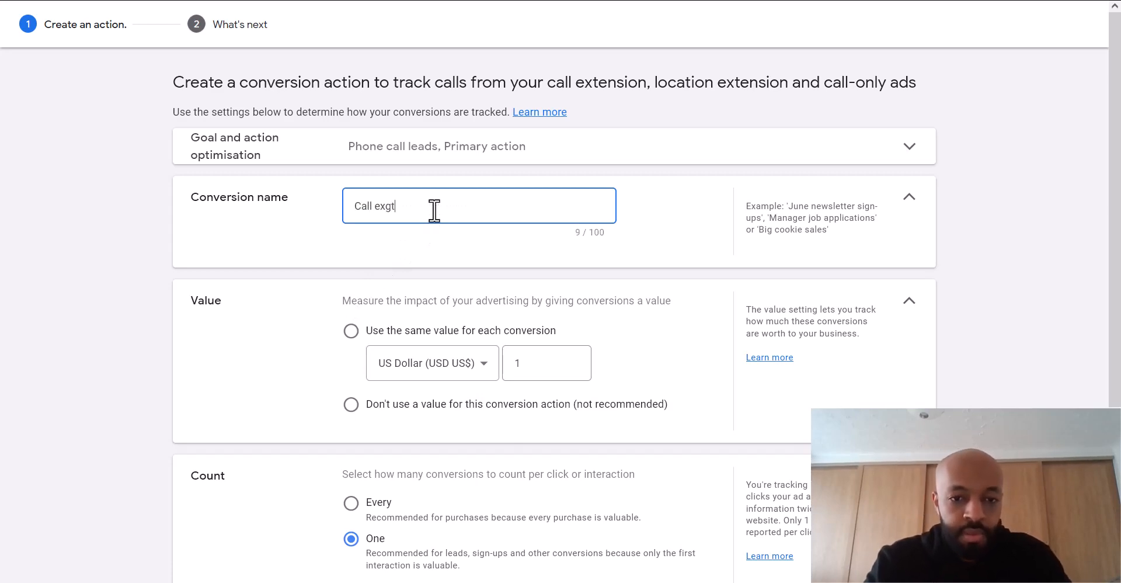
{"action": "type", "text": " extension call"}
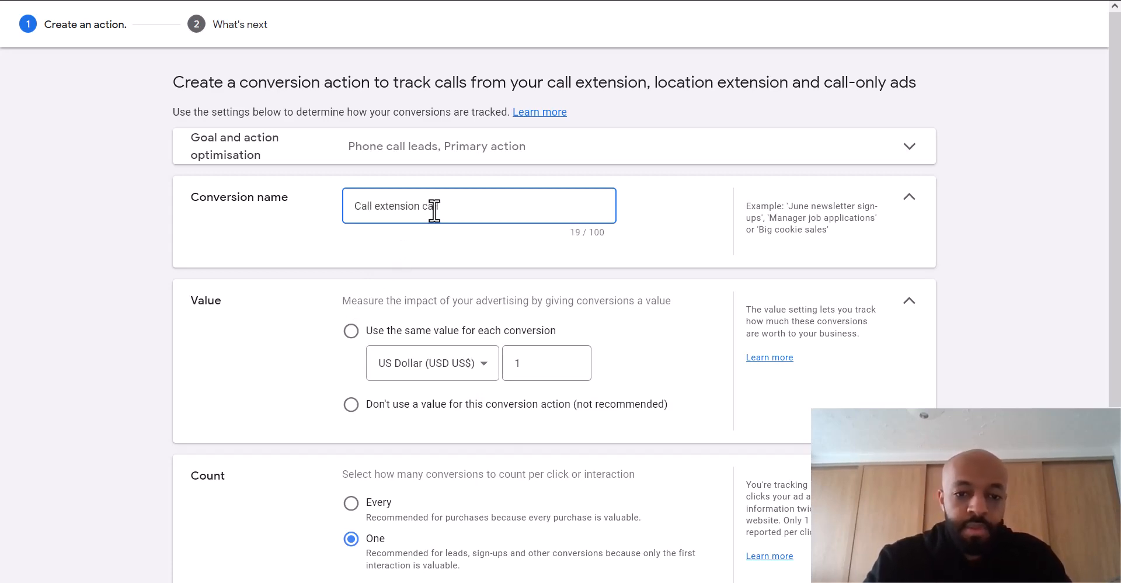
{"action": "scroll", "coordinate": [431, 211], "scroll_direction": "down", "scroll_amount": 2}
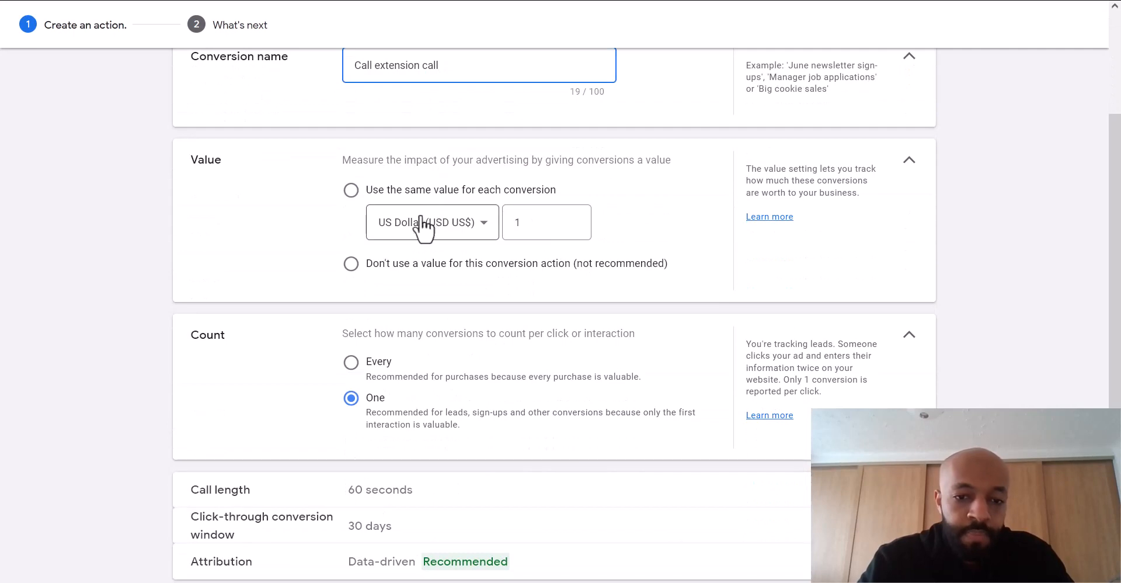
{"action": "left_click", "coordinate": [352, 266]}
{"action": "scroll", "coordinate": [358, 272], "scroll_direction": "down", "scroll_amount": 1}
{"action": "scroll", "coordinate": [358, 271], "scroll_direction": "down", "scroll_amount": 1}
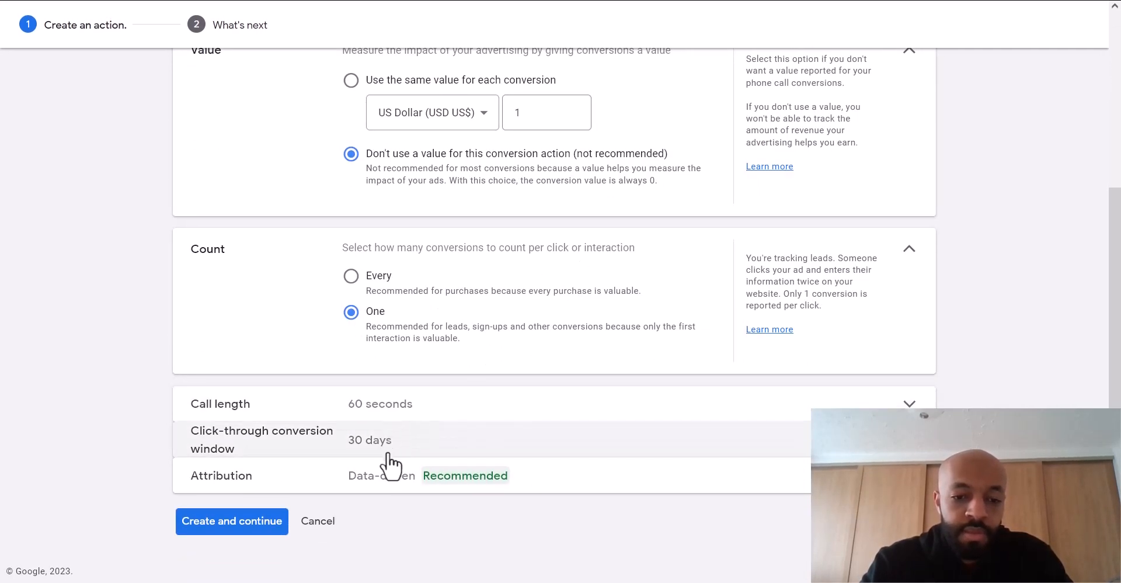
{"action": "left_click", "coordinate": [231, 528]}
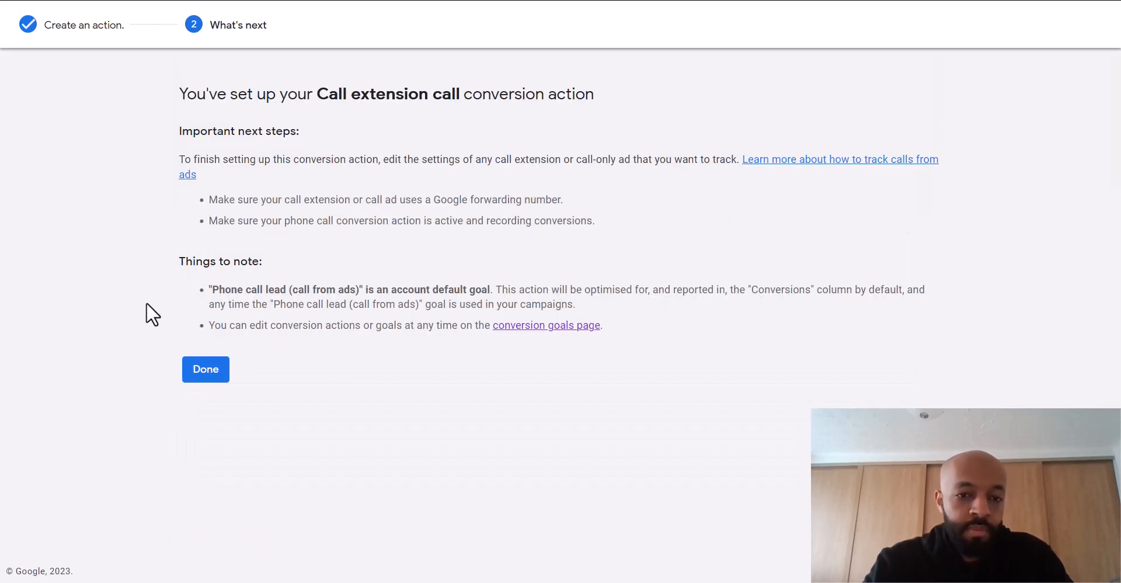
{"action": "left_click", "coordinate": [197, 369]}
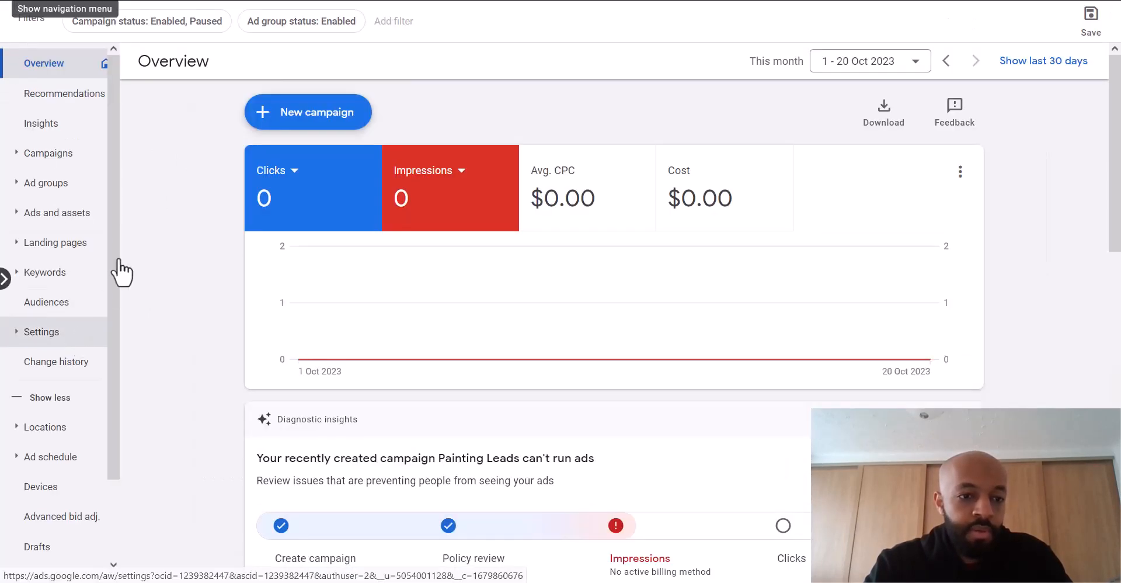
- Filter the account's assets to Call assets and start adding a new call asset
{"action": "left_click", "coordinate": [58, 225]}
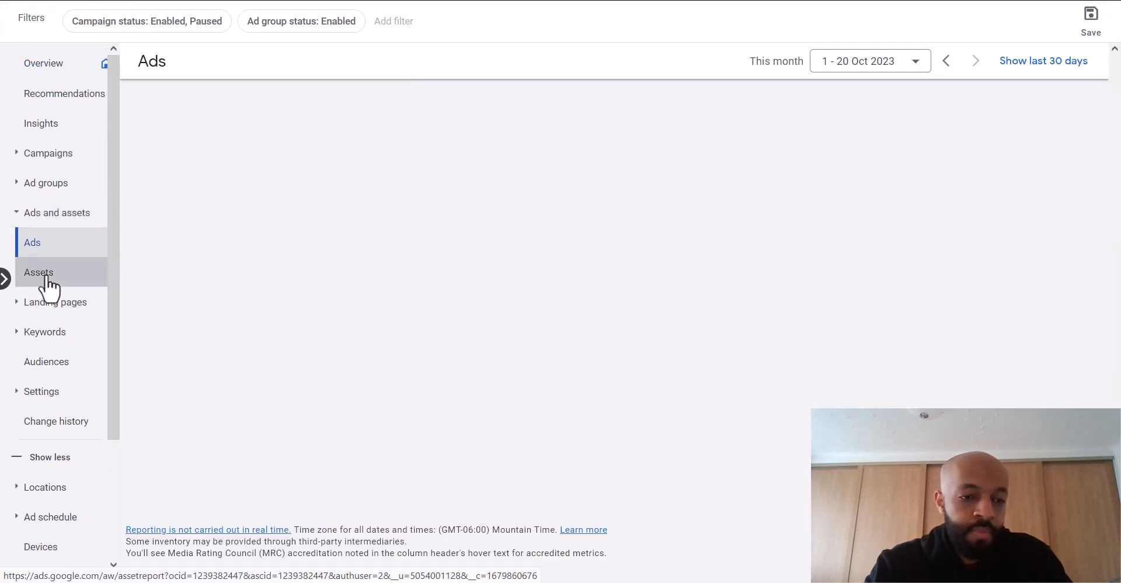
{"action": "left_click", "coordinate": [45, 279]}
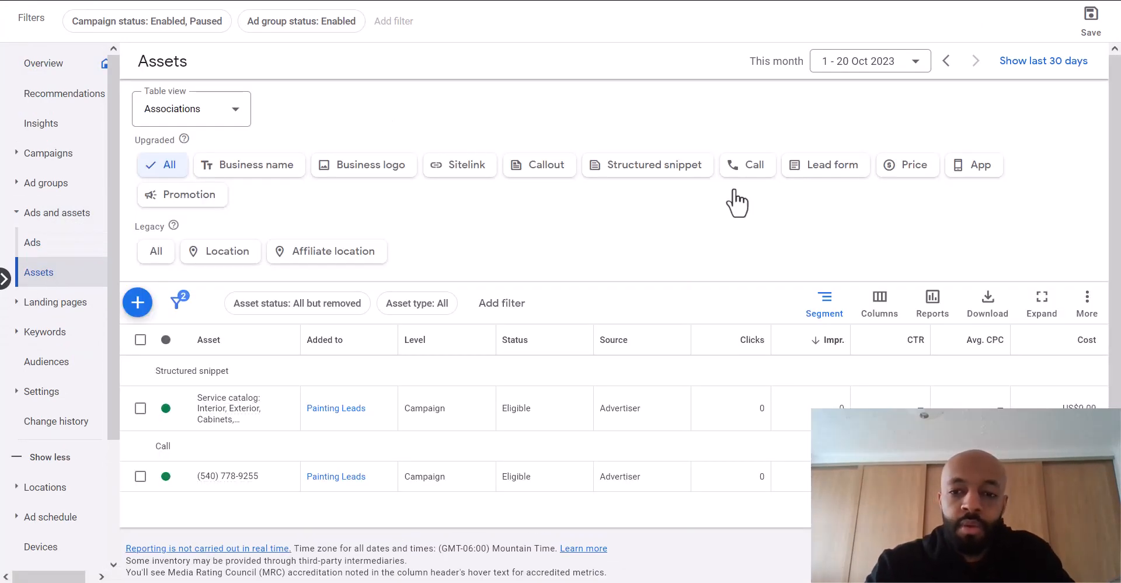
{"action": "left_click", "coordinate": [746, 170]}
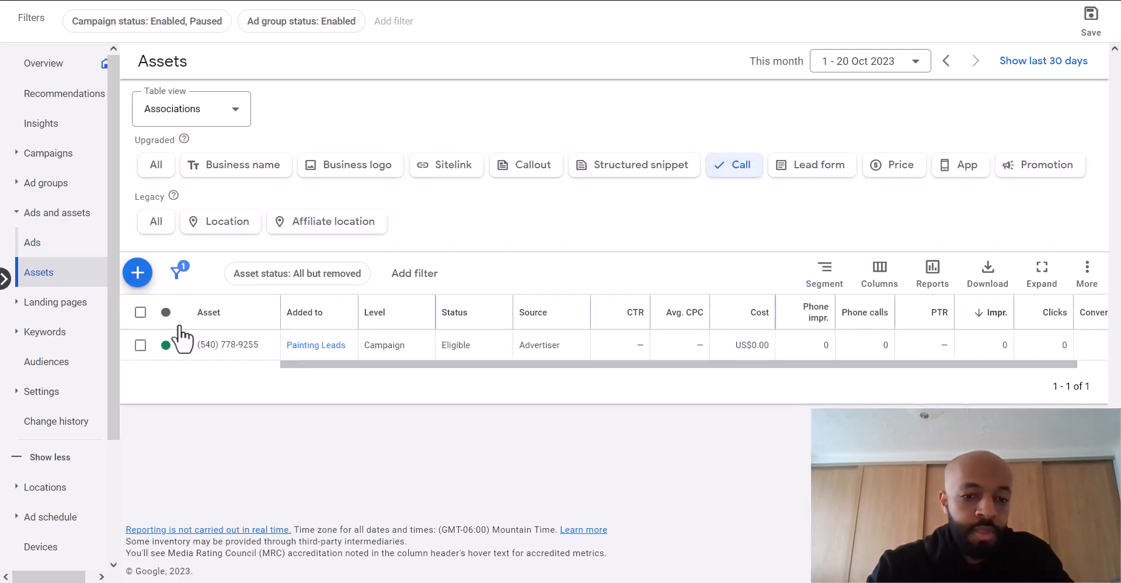
{"action": "left_click", "coordinate": [146, 279]}
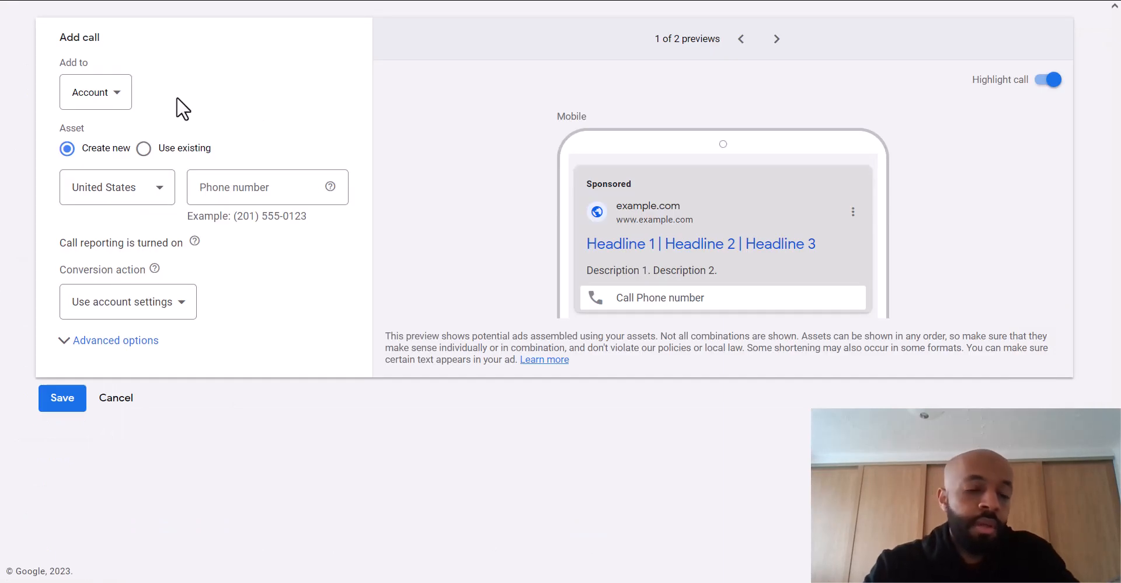
- Keep the call asset at account level and paste in the business phone number
{"action": "left_click", "coordinate": [117, 100]}
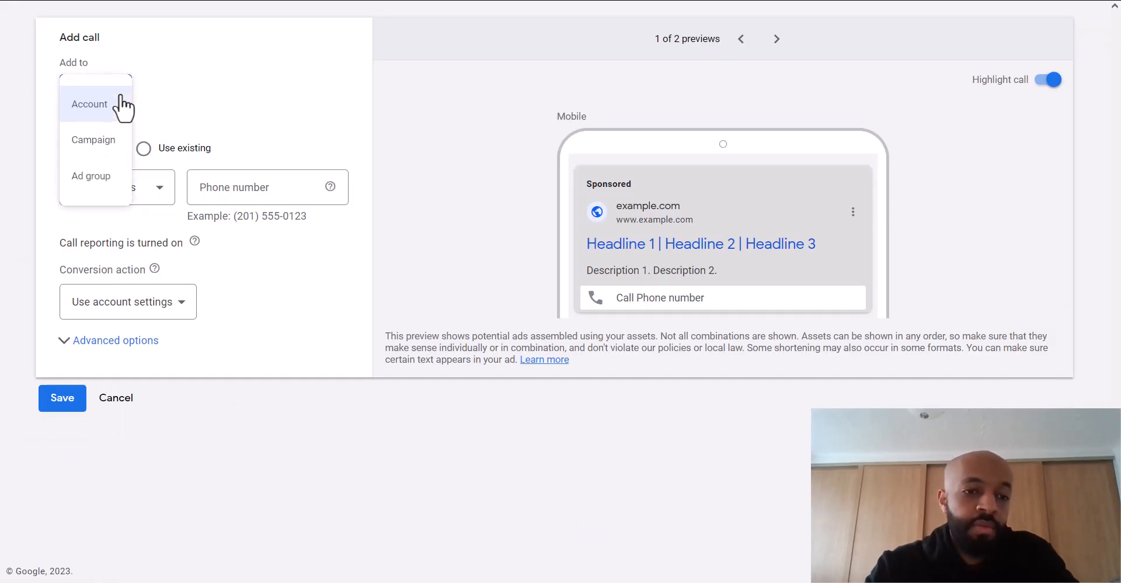
{"action": "left_click", "coordinate": [206, 84]}
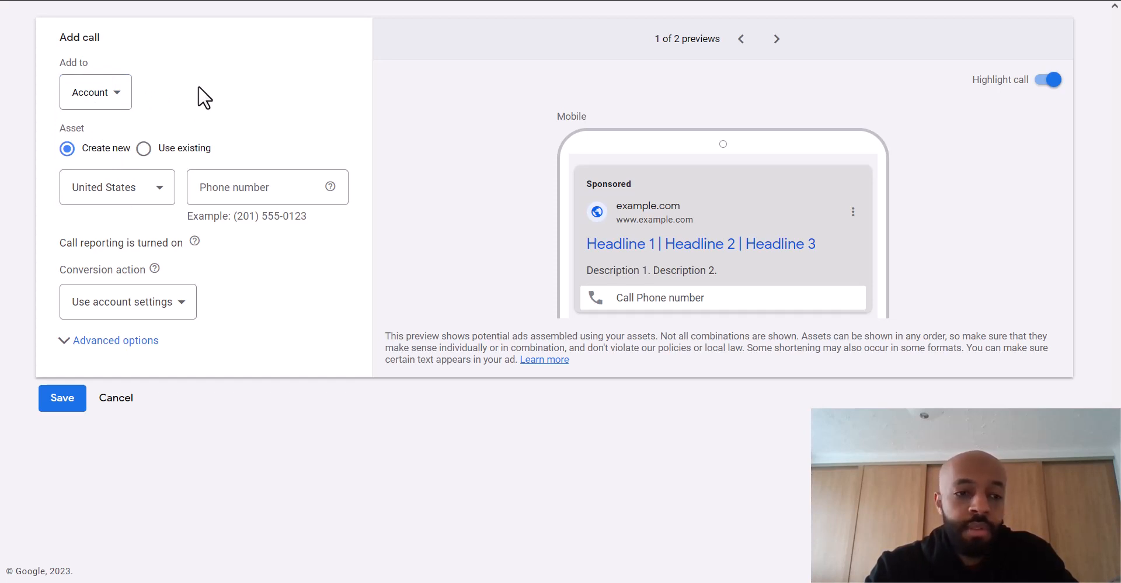
{"action": "left_click", "coordinate": [253, 190]}
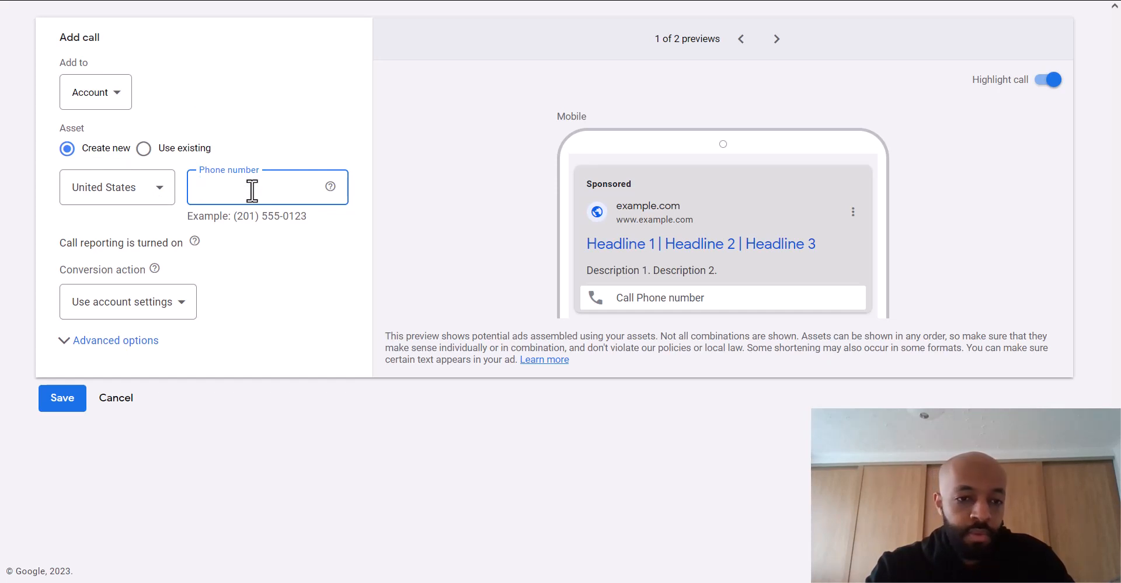
{"action": "left_click", "coordinate": [268, 261]}
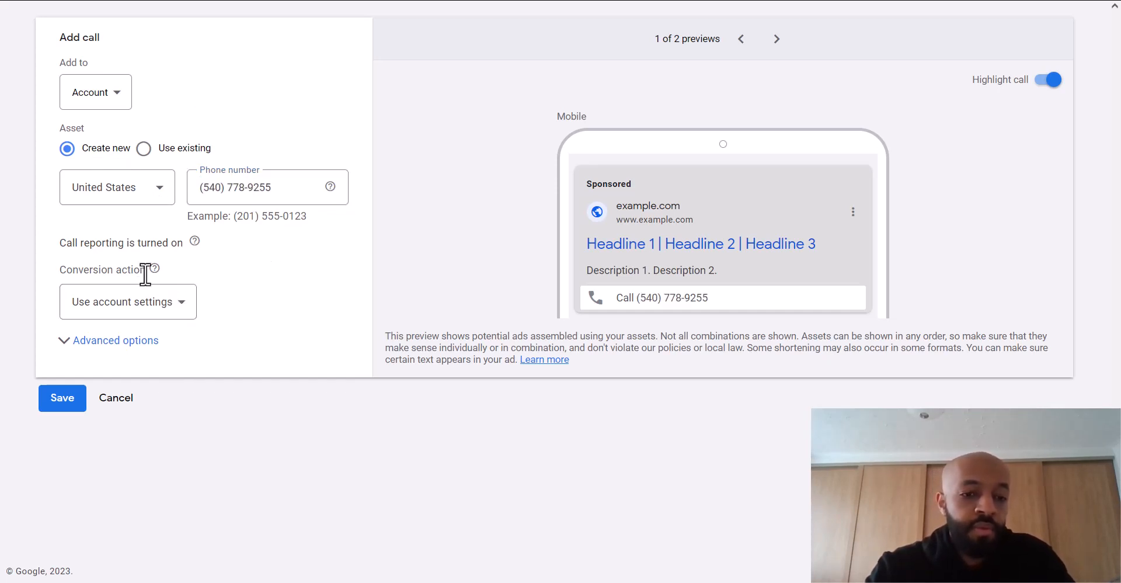
- Set the call asset's conversion action to 'Call extension call' and save it
{"action": "left_click", "coordinate": [180, 320]}
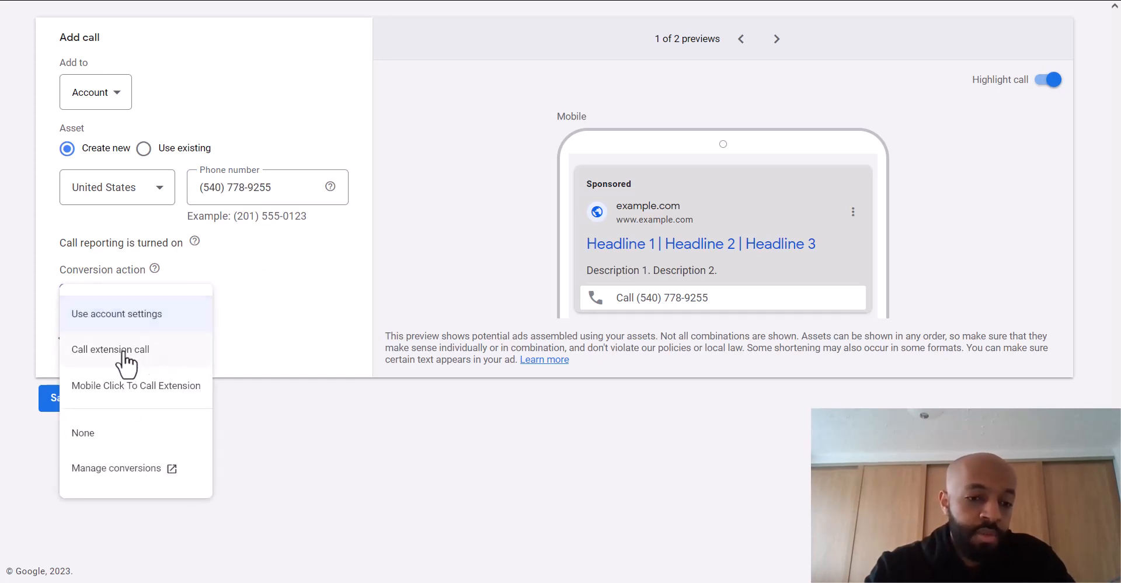
{"action": "left_click", "coordinate": [122, 351]}
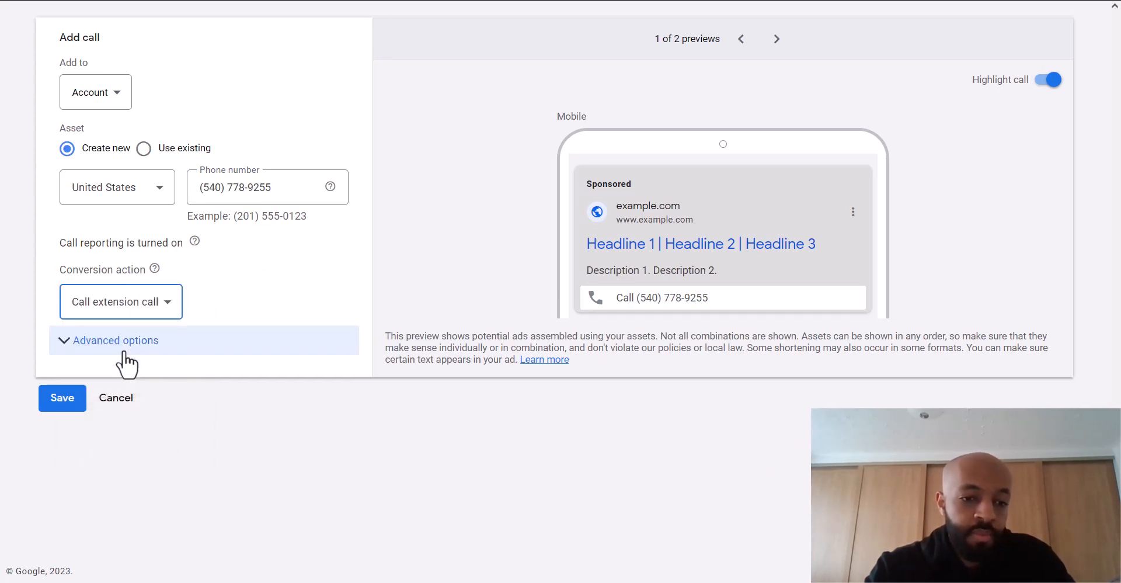
{"action": "left_click", "coordinate": [76, 347]}
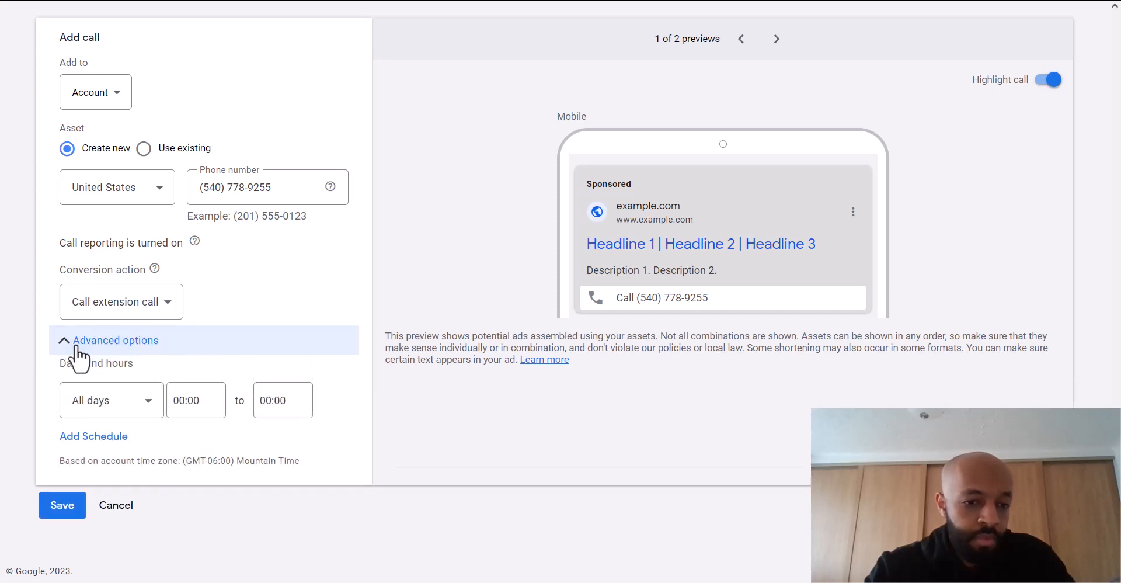
{"action": "left_click", "coordinate": [61, 342]}
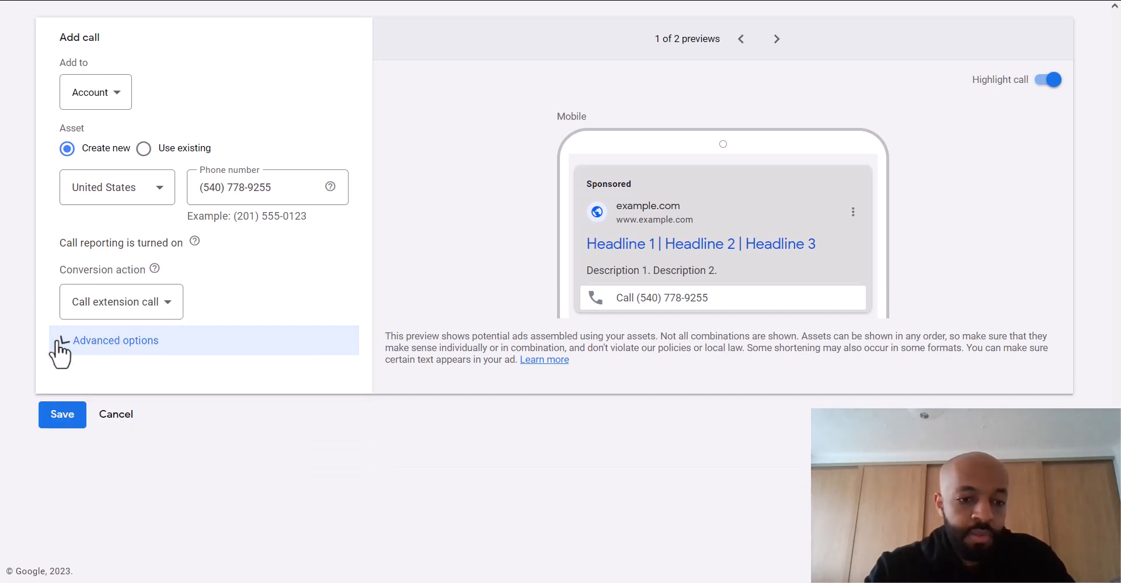
{"action": "left_click", "coordinate": [63, 401]}
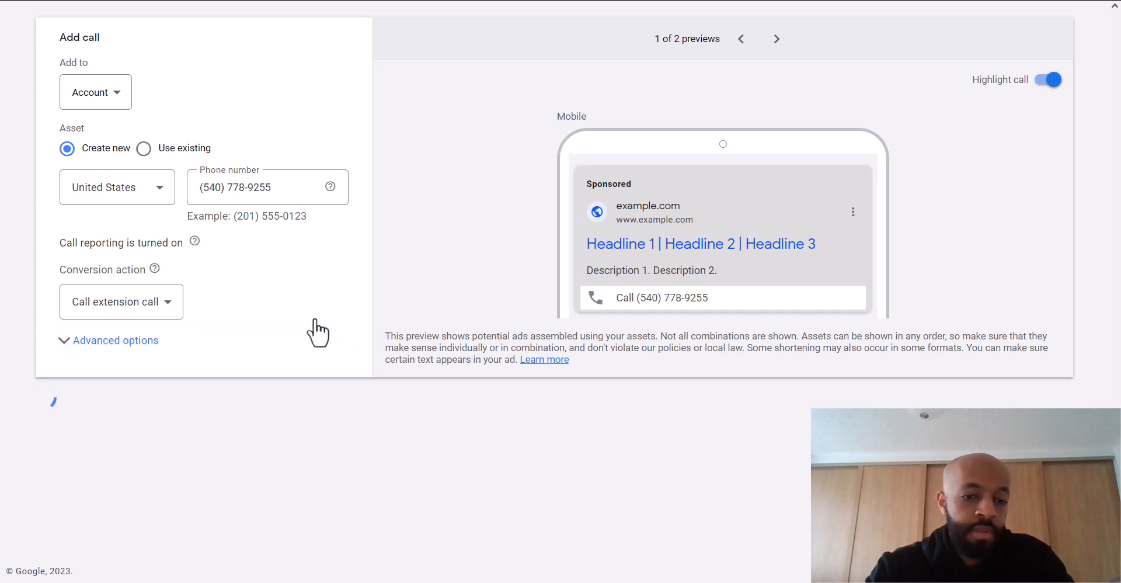